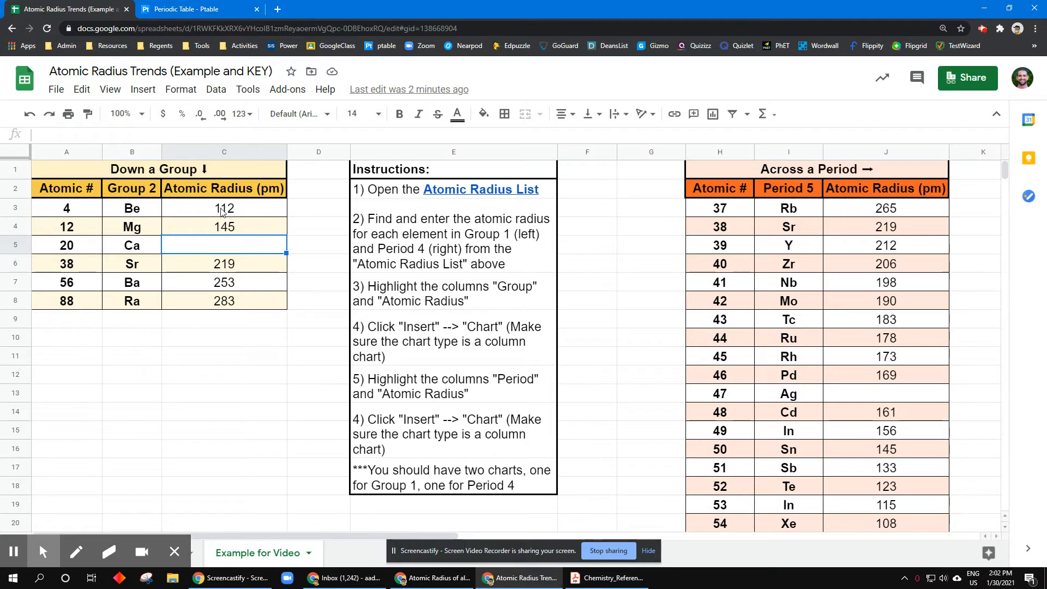
{"action": "left_click", "coordinate": [210, 191]}
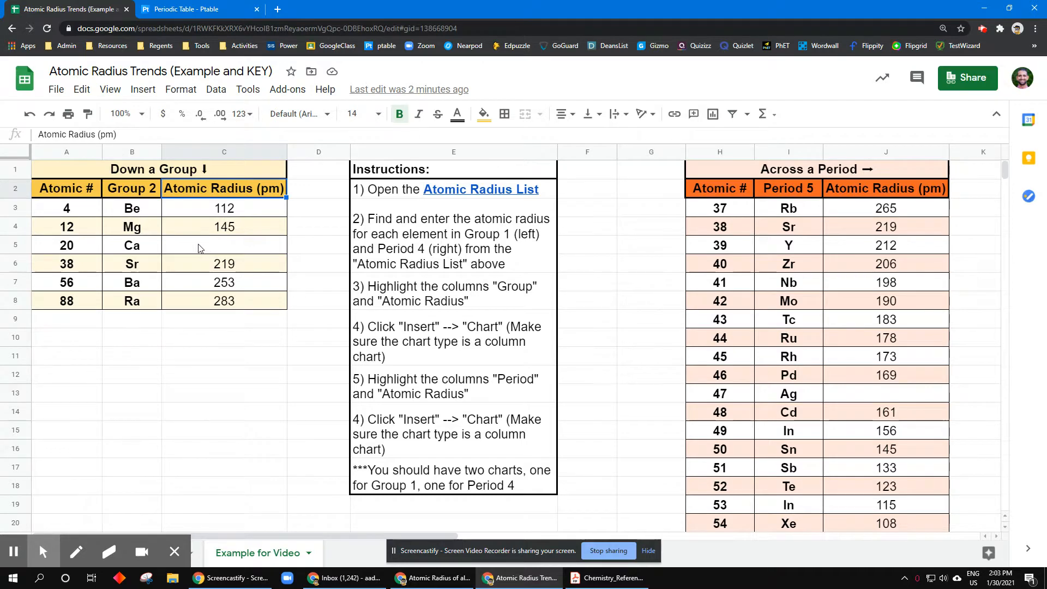
{"action": "key", "text": "alt+f"}
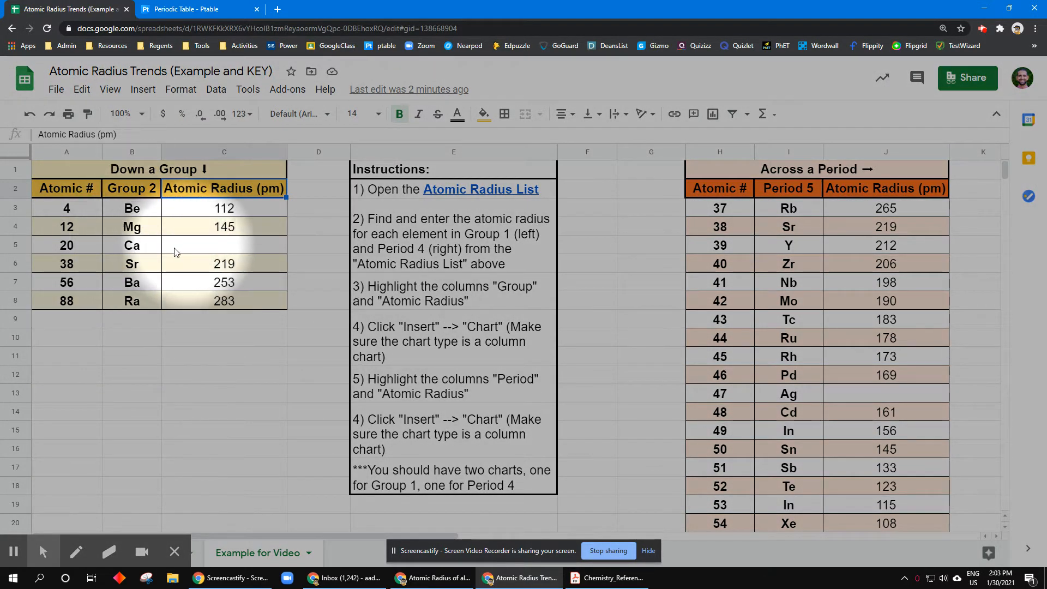
{"action": "left_click", "coordinate": [196, 250]}
{"action": "key", "text": "alt+f"}
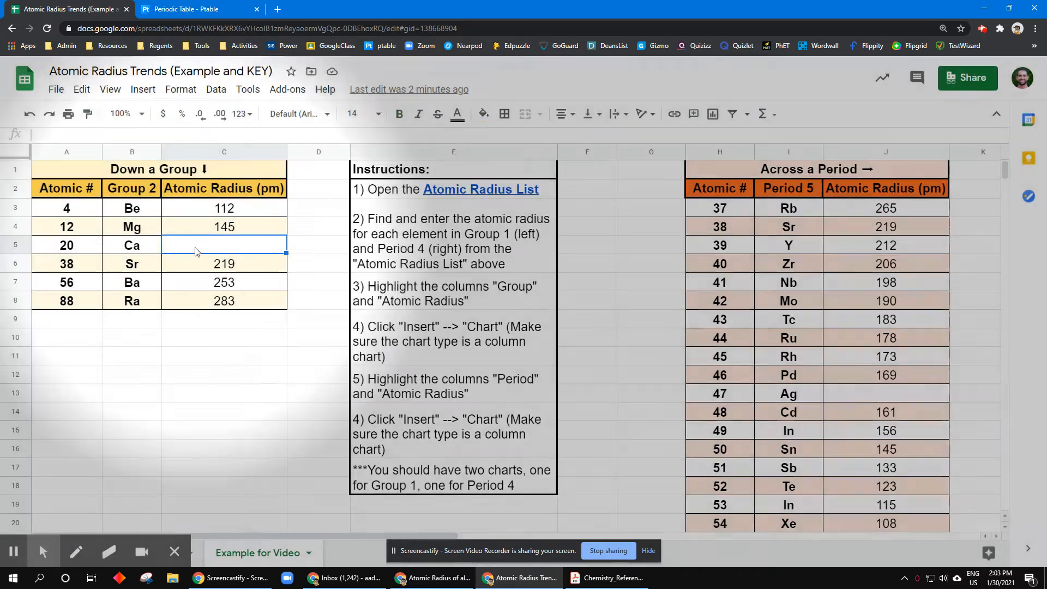
- Open the linked Atomic Radius List from the instructions and place it side by side with the spreadsheet
{"action": "mouse_move", "coordinate": [476, 193]}
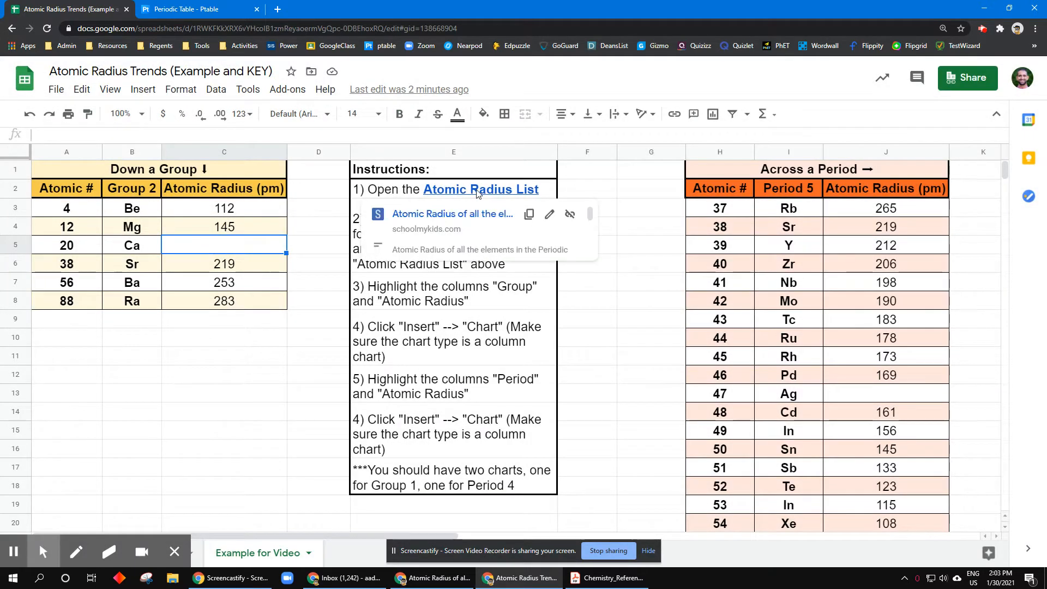
{"action": "left_click", "coordinate": [466, 214]}
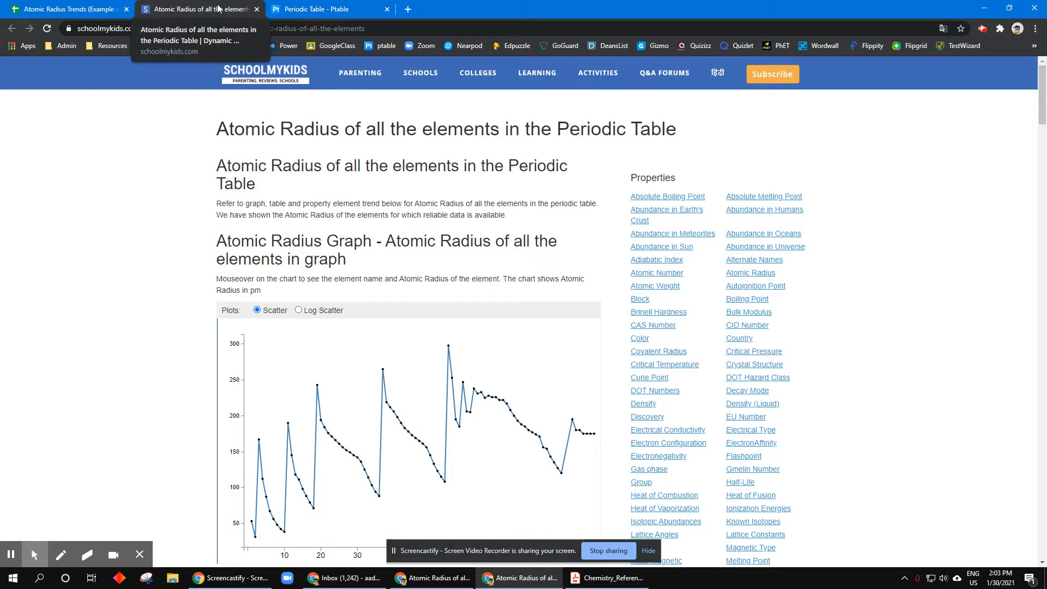
{"action": "left_click_drag", "start_coordinate": [218, 12], "coordinate": [1042, 134]}
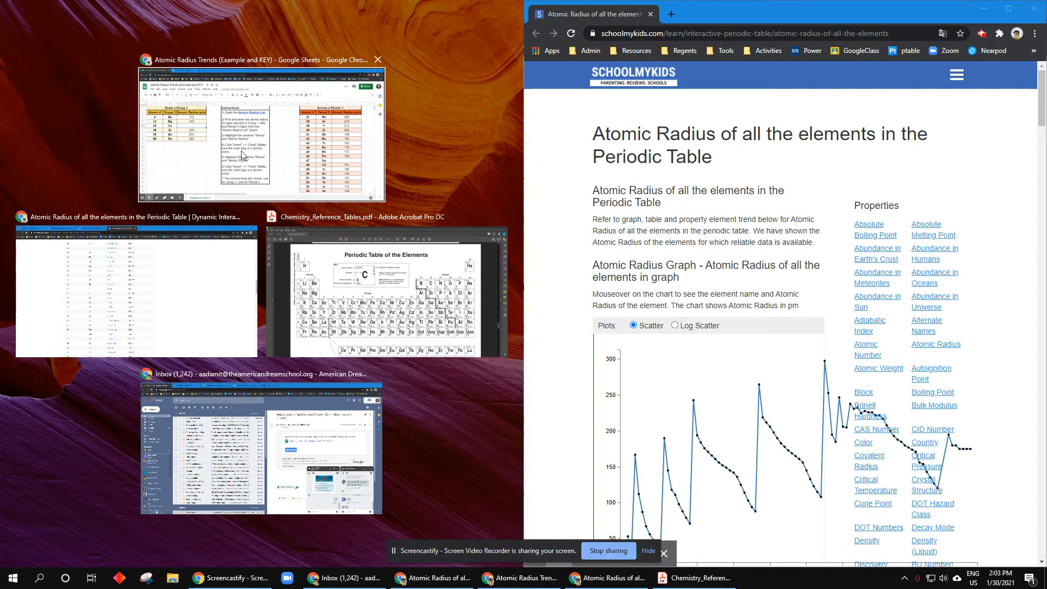
{"action": "left_click", "coordinate": [261, 131]}
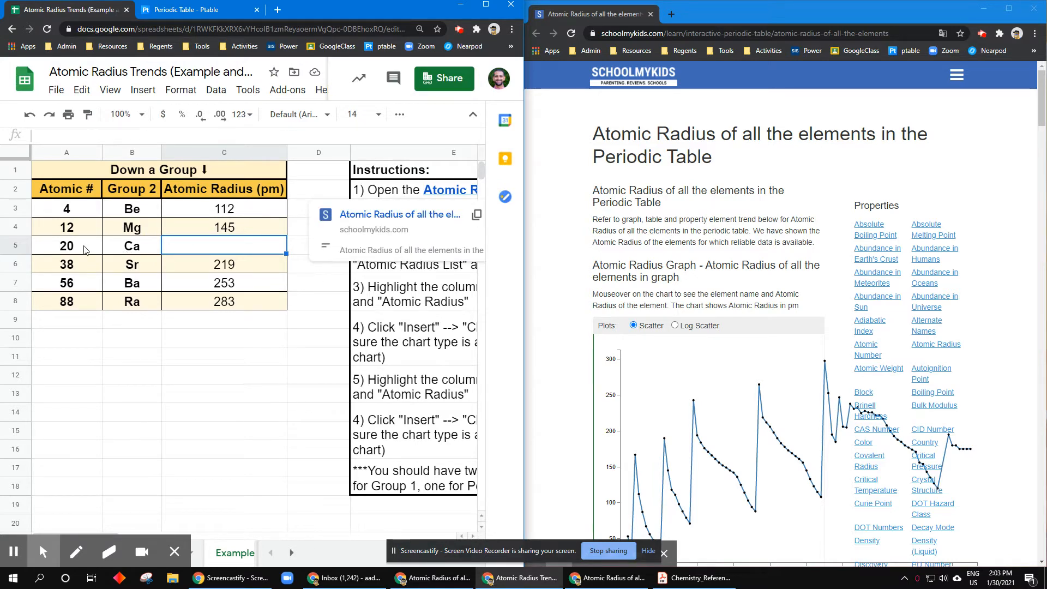
- Find calcium, atomic number 20, in the web page's atomic radius table and highlight its radius value
{"action": "left_click", "coordinate": [130, 248]}
{"action": "left_click", "coordinate": [71, 251]}
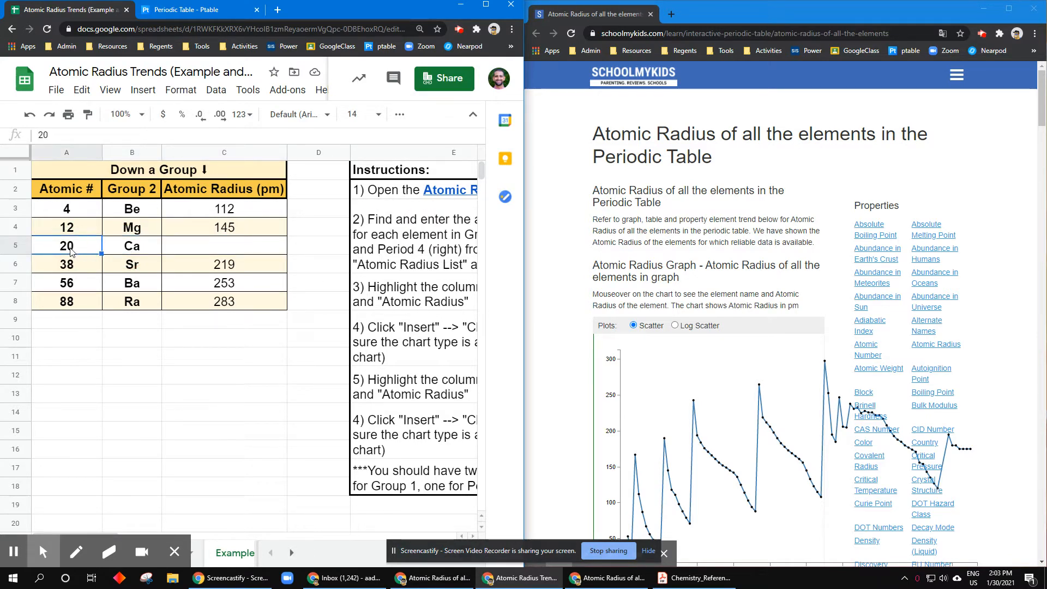
{"action": "left_click", "coordinate": [204, 250]}
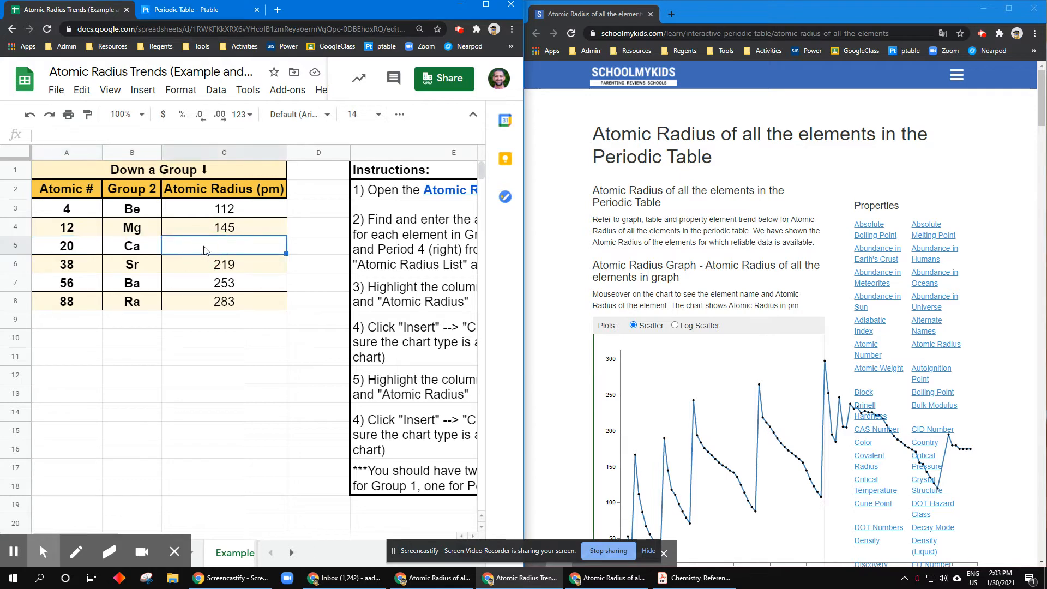
{"action": "left_click", "coordinate": [577, 279]}
{"action": "scroll", "coordinate": [575, 288], "scroll_direction": "down", "scroll_amount": 9}
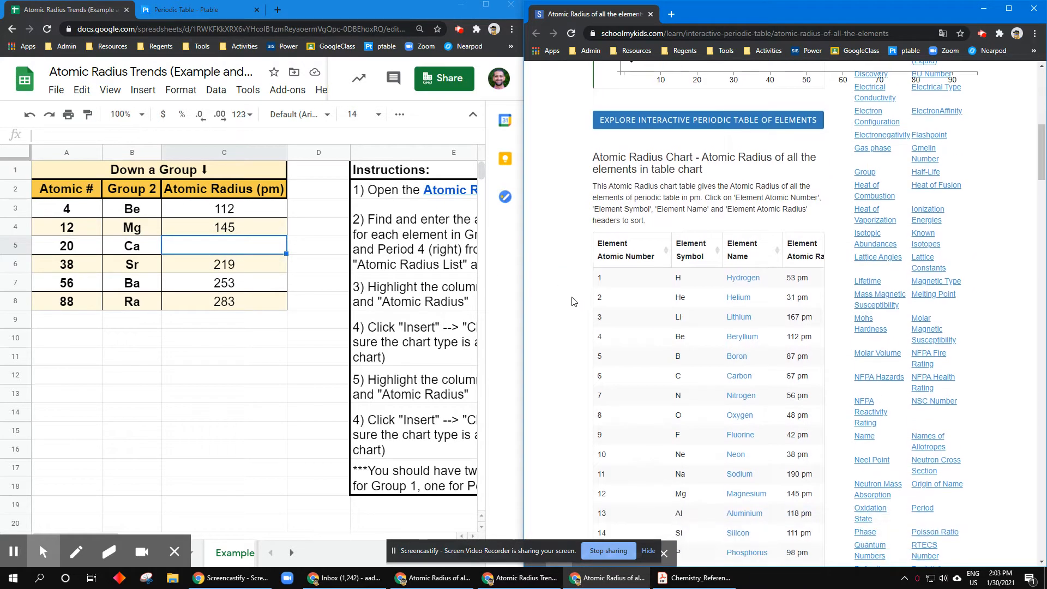
{"action": "scroll", "coordinate": [577, 273], "scroll_direction": "down", "scroll_amount": 7}
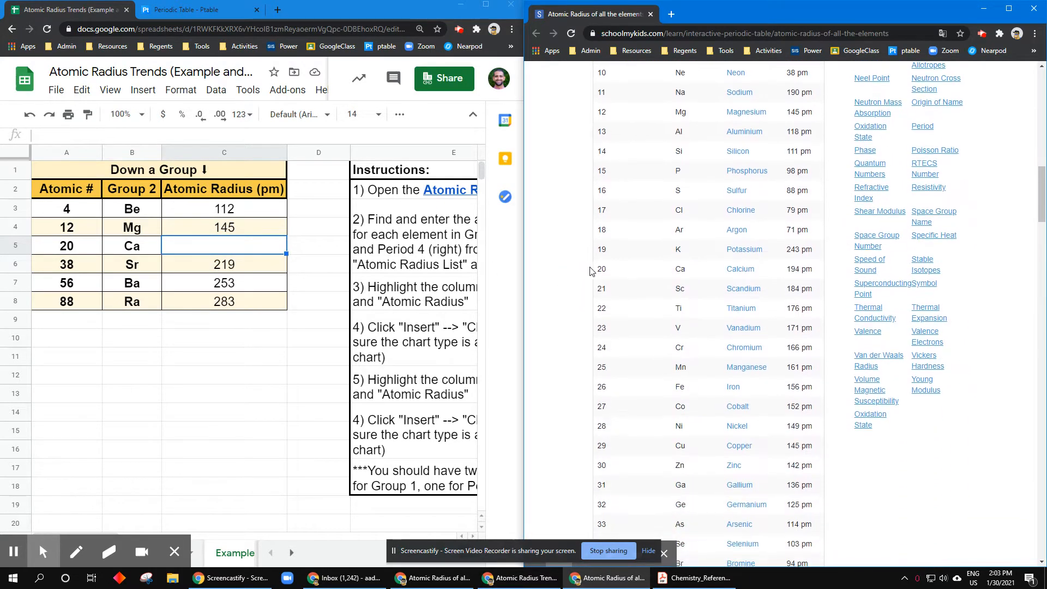
{"action": "key", "text": "alt+f"}
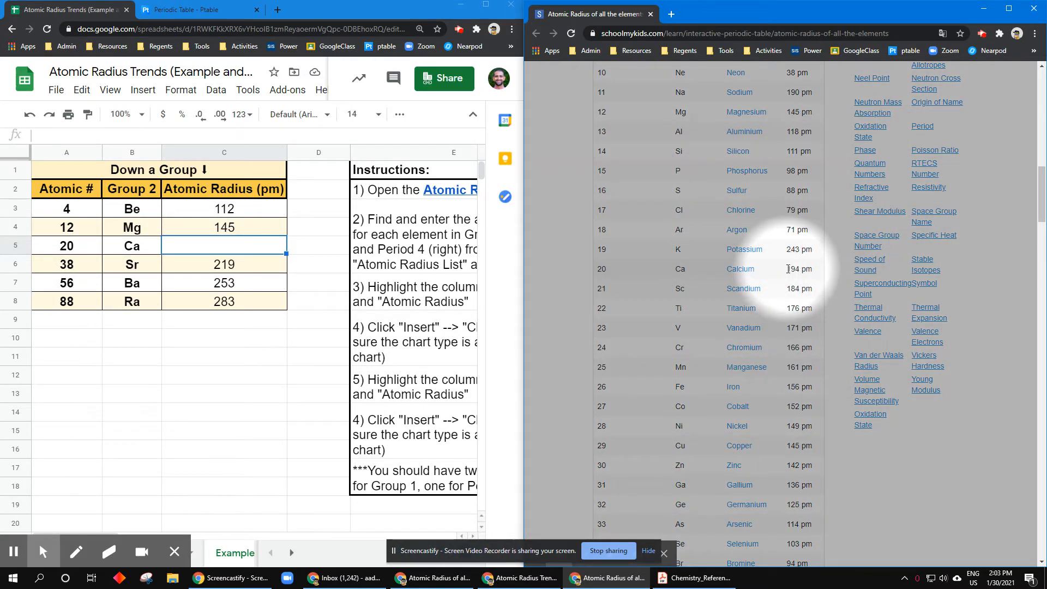
{"action": "left_click_drag", "start_coordinate": [788, 269], "coordinate": [811, 269]}
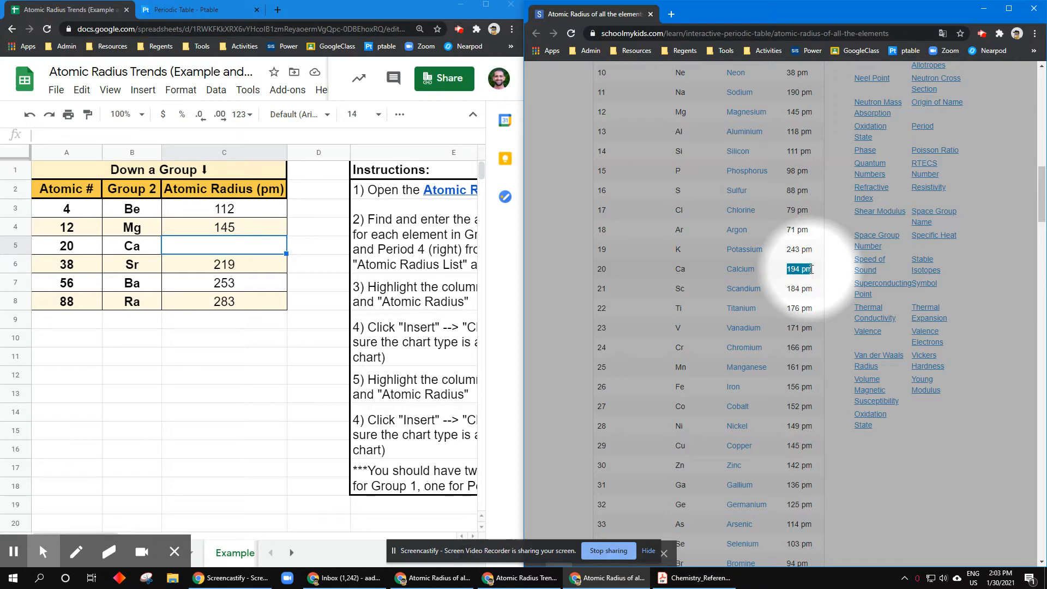
{"action": "key", "text": "alt+f"}
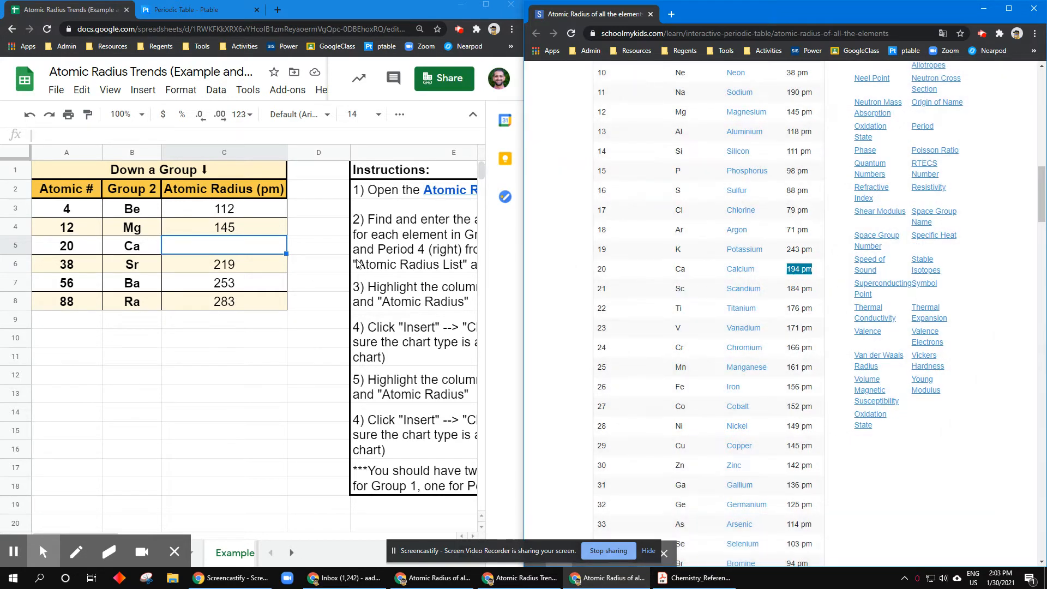
- Enter 194 as the atomic radius of Ca in the Down a Group table
{"action": "left_click", "coordinate": [238, 249]}
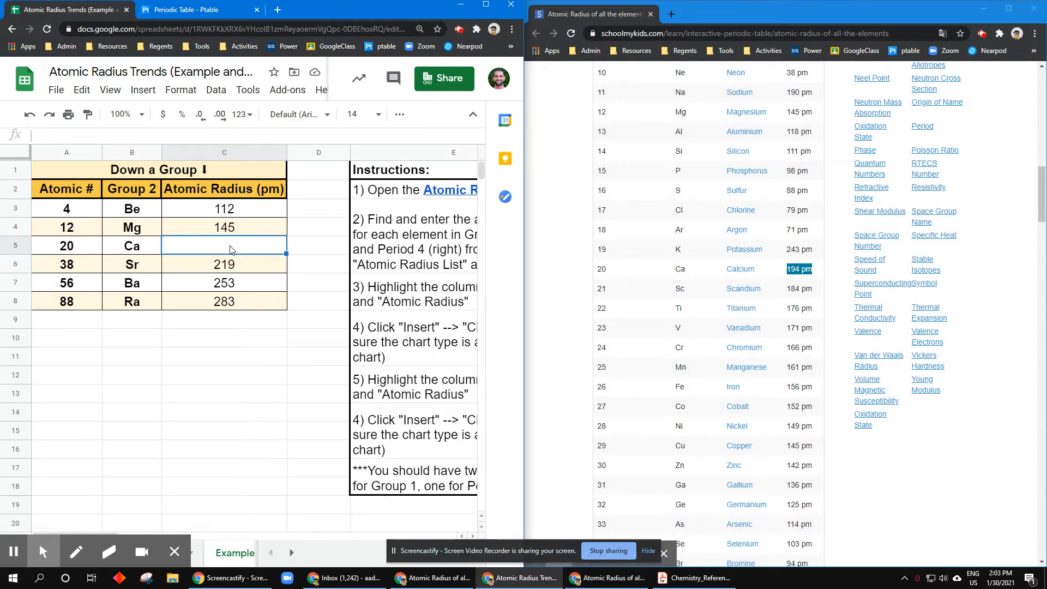
{"action": "key", "text": "alt+f"}
{"action": "type", "text": "194"}
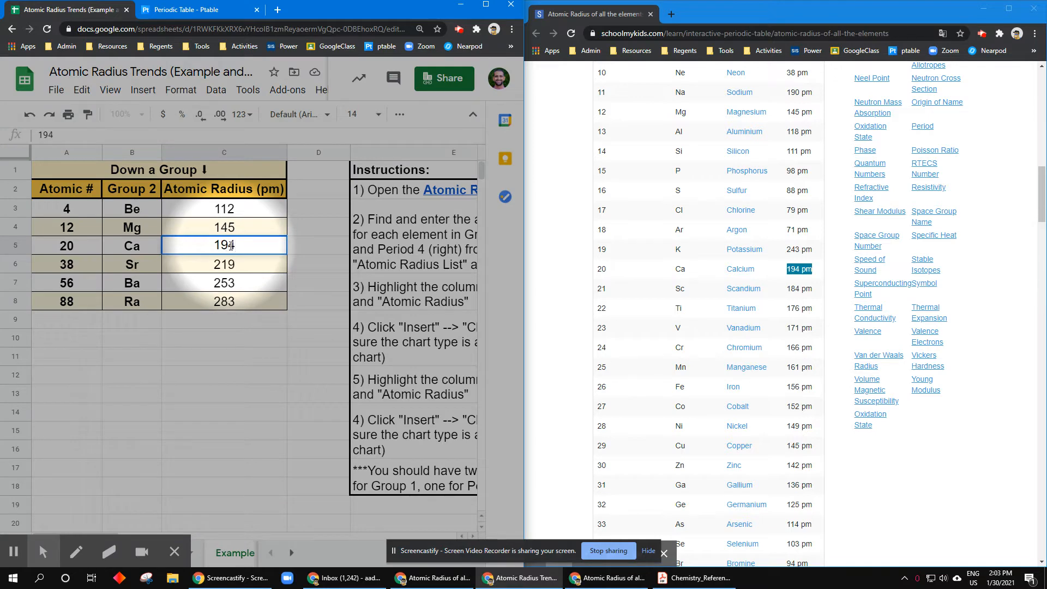
{"action": "key", "text": "alt+f"}
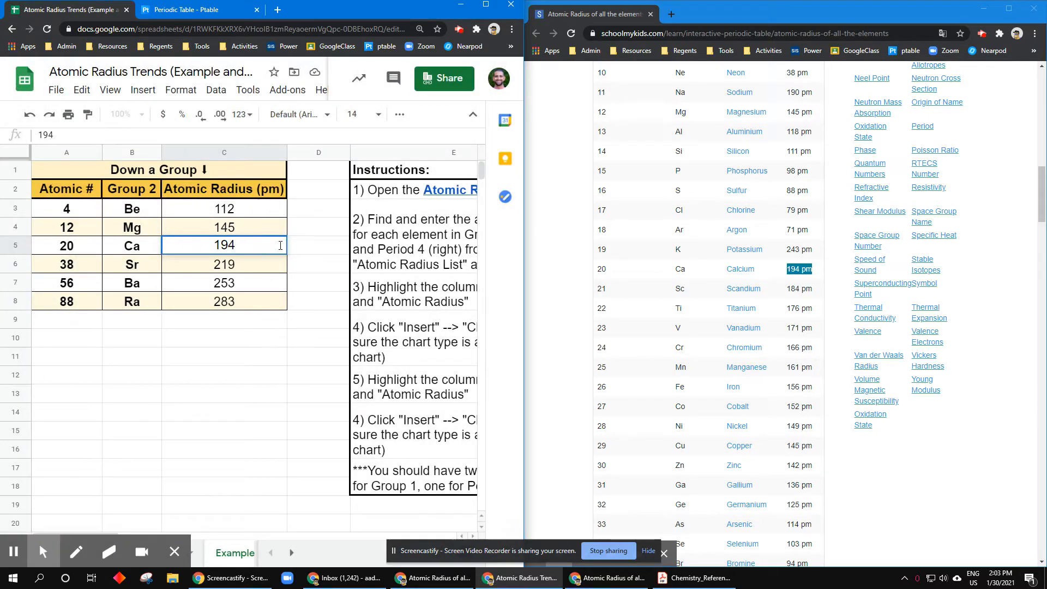
{"action": "left_click", "coordinate": [246, 212]}
{"action": "left_click_drag", "start_coordinate": [247, 303], "coordinate": [245, 216]}
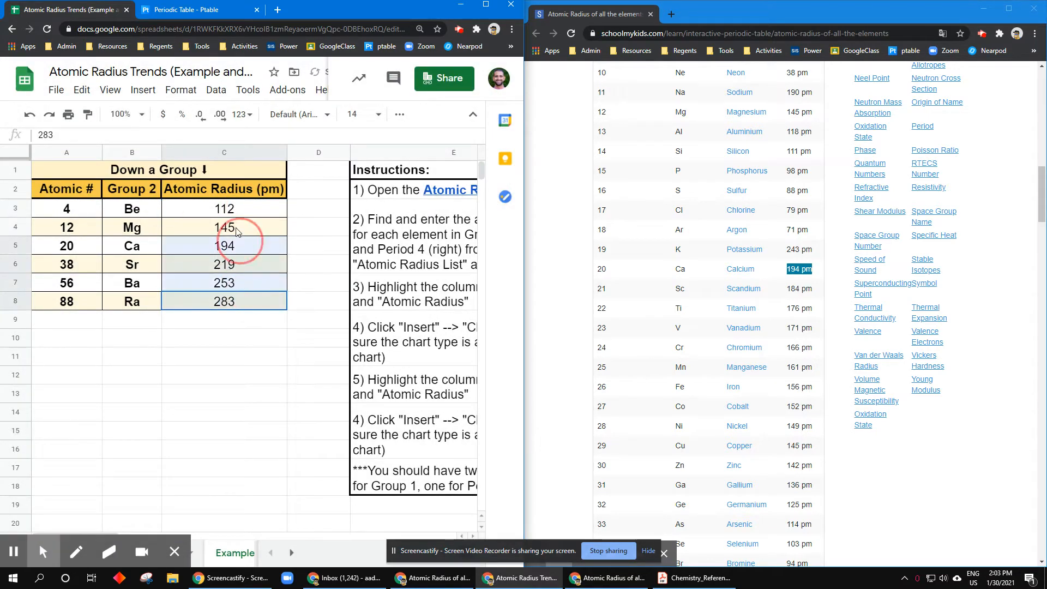
{"action": "left_click", "coordinate": [245, 215]}
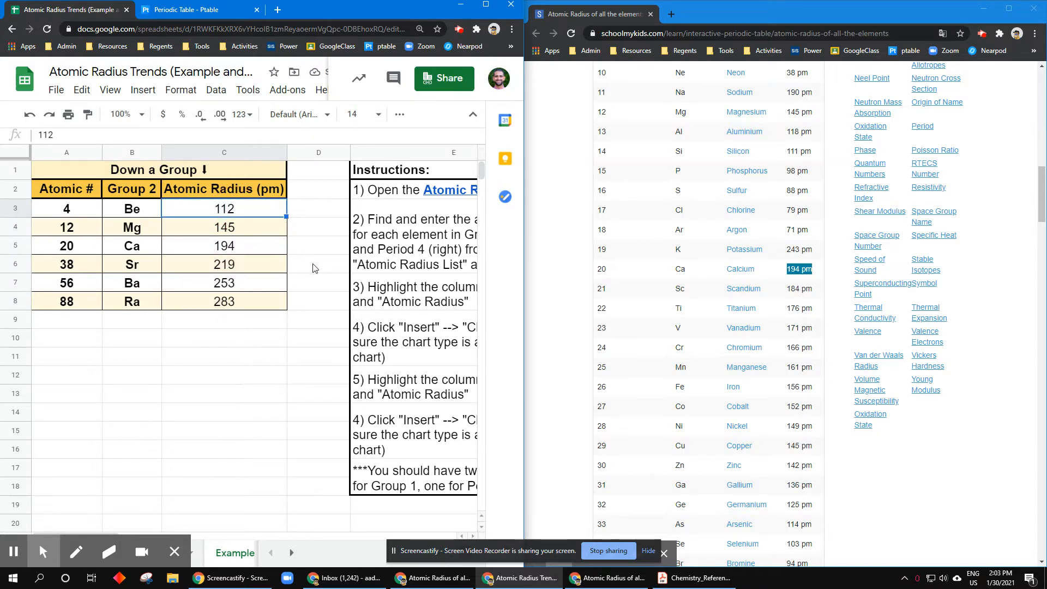
- Insert a column chart from the Group 2 and Atomic Radius data in B2:C8, and shift it toward the instructions in the maximized window
{"action": "left_click", "coordinate": [138, 192]}
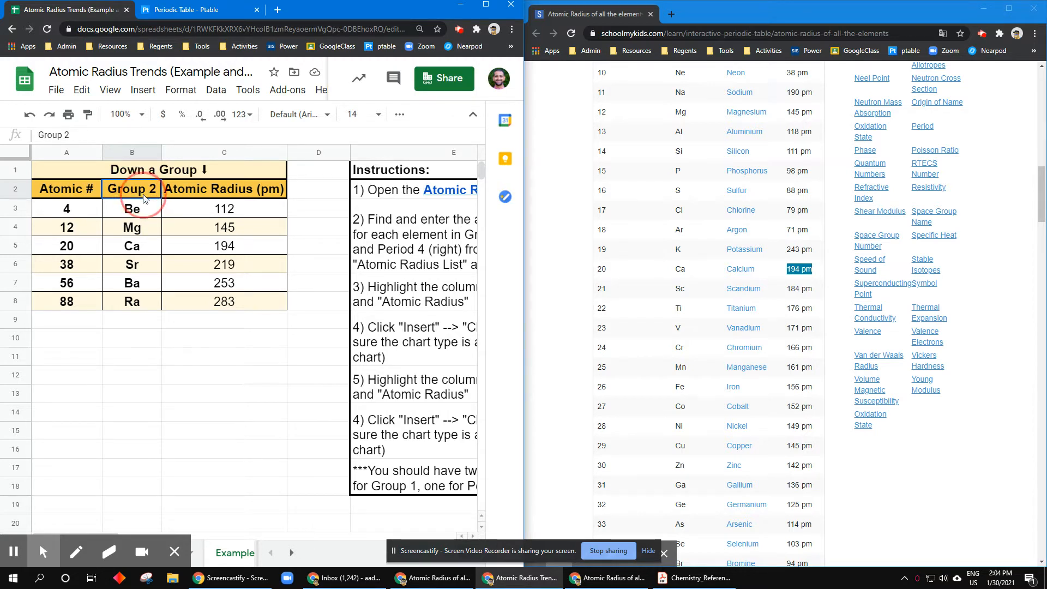
{"action": "mouse_move", "coordinate": [138, 197]}
{"action": "left_mouse_down"}
{"action": "mouse_move", "coordinate": [176, 237]}
{"action": "mouse_move", "coordinate": [190, 299]}
{"action": "left_mouse_up"}
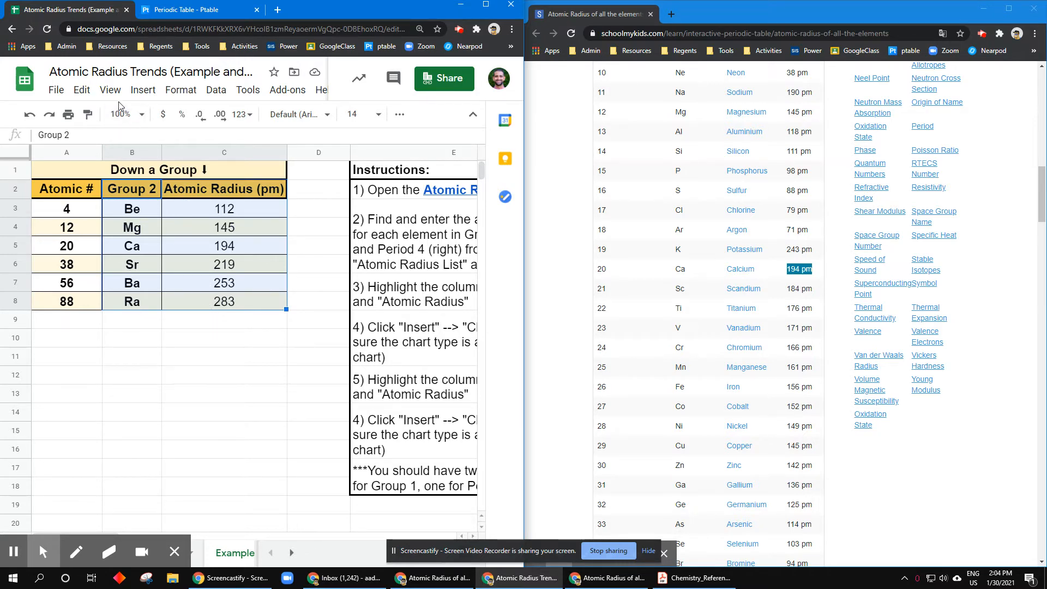
{"action": "left_click", "coordinate": [140, 93]}
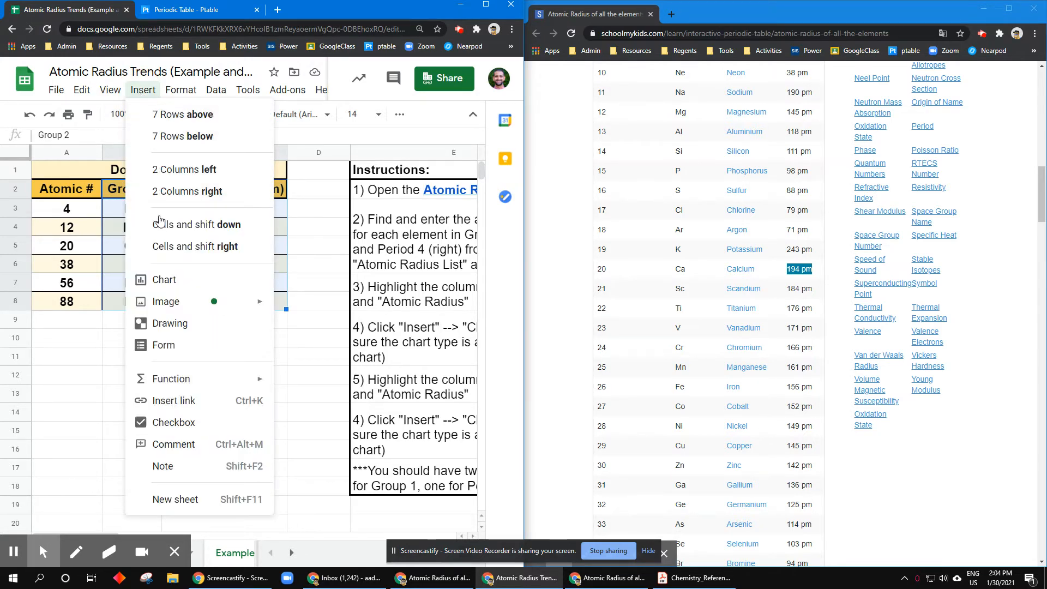
{"action": "left_click", "coordinate": [177, 286]}
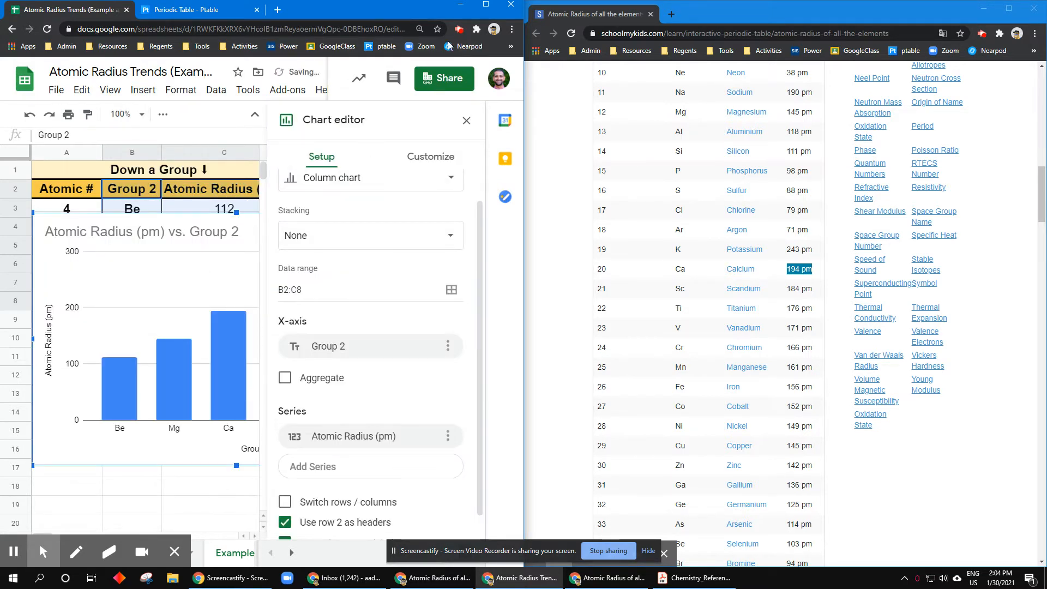
{"action": "left_click", "coordinate": [486, 5]}
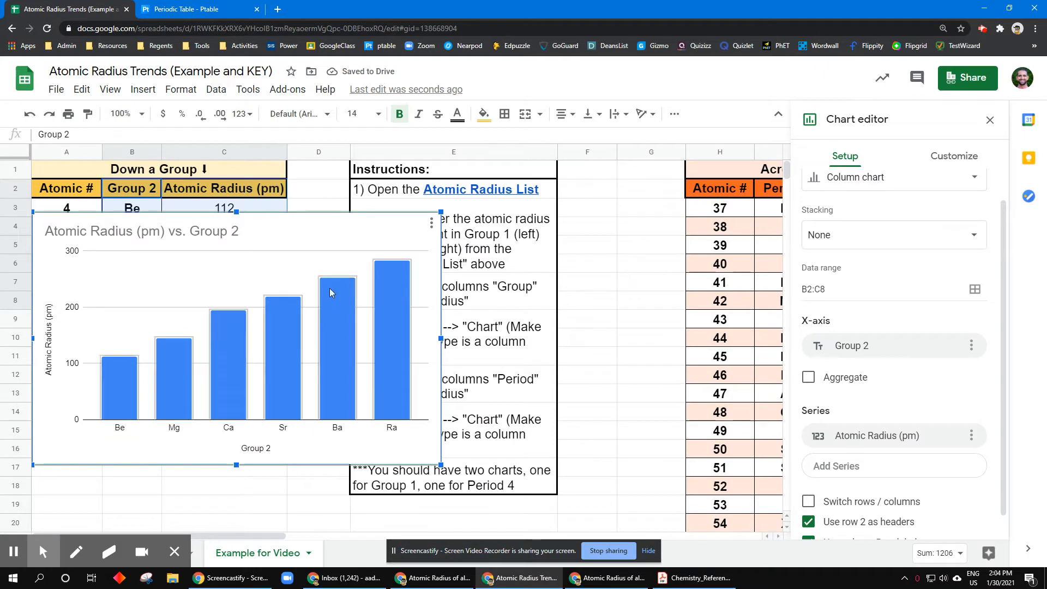
{"action": "left_click_drag", "start_coordinate": [350, 221], "coordinate": [459, 219]}
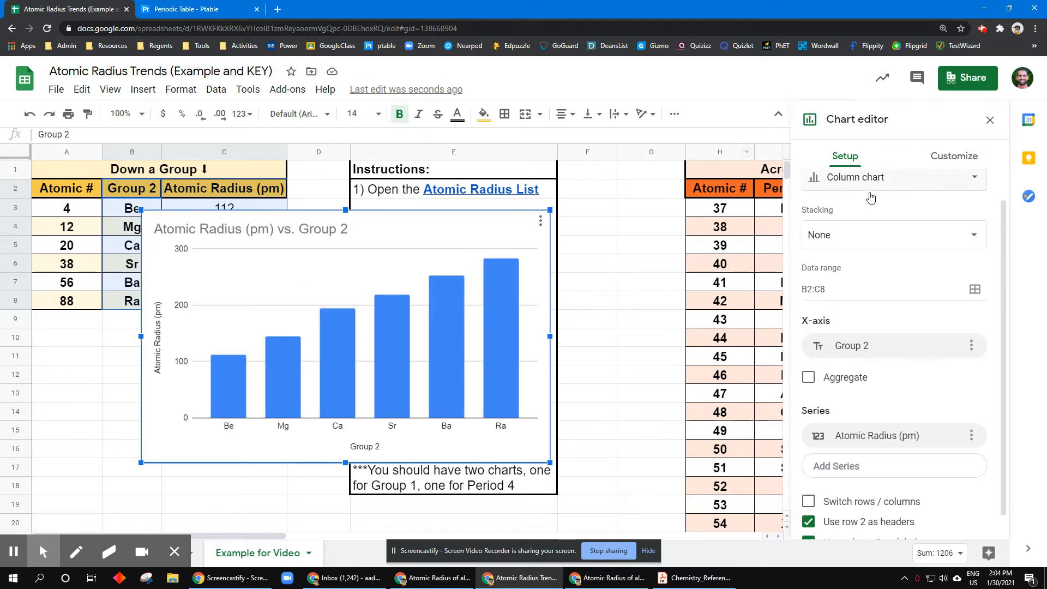
- Try the line and scatter chart types on the Group 2 chart, and return it to a column chart
{"action": "scroll", "coordinate": [897, 221], "scroll_direction": "up", "scroll_amount": 1}
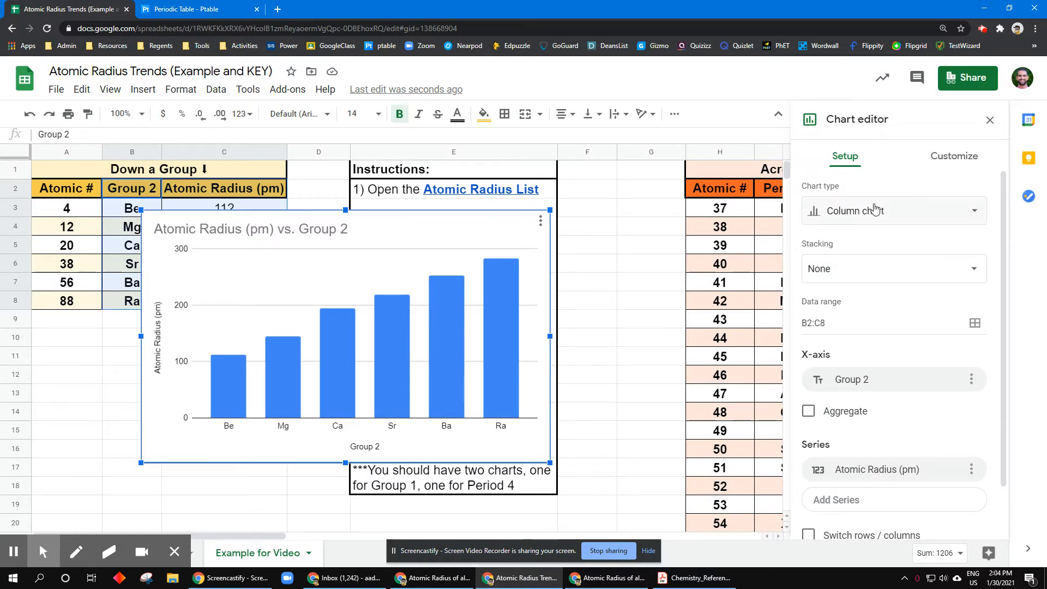
{"action": "left_click", "coordinate": [906, 218]}
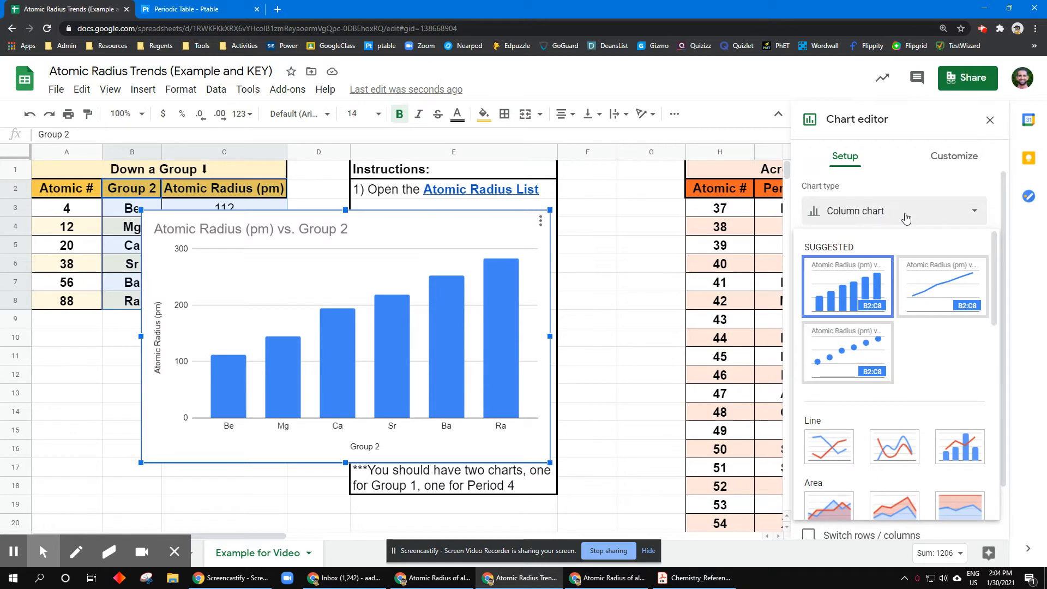
{"action": "left_click", "coordinate": [928, 284]}
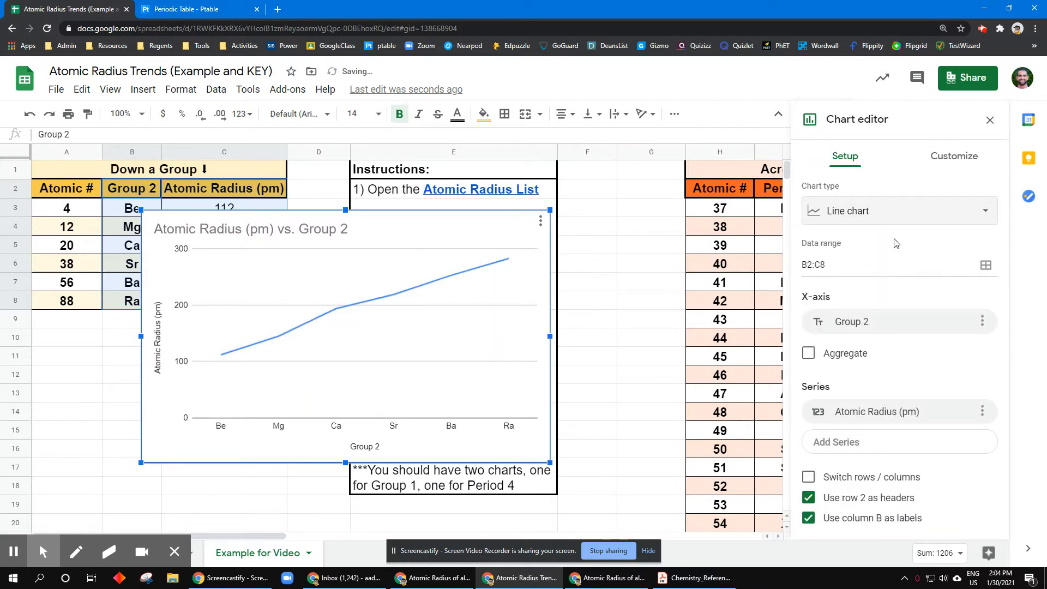
{"action": "left_click", "coordinate": [893, 211]}
{"action": "left_click", "coordinate": [842, 346]}
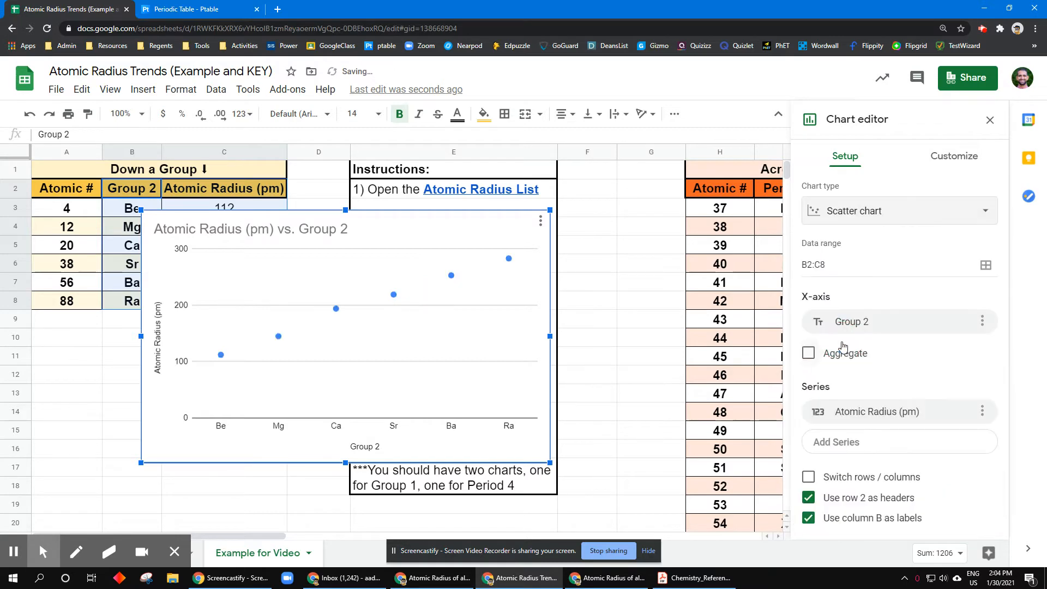
{"action": "left_click", "coordinate": [913, 217]}
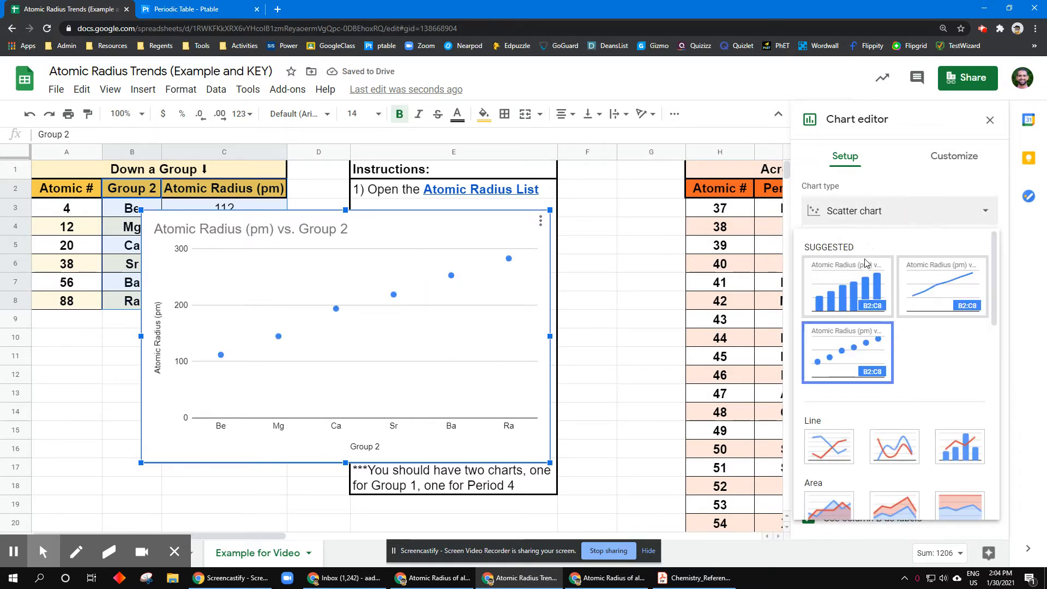
{"action": "left_click", "coordinate": [854, 291]}
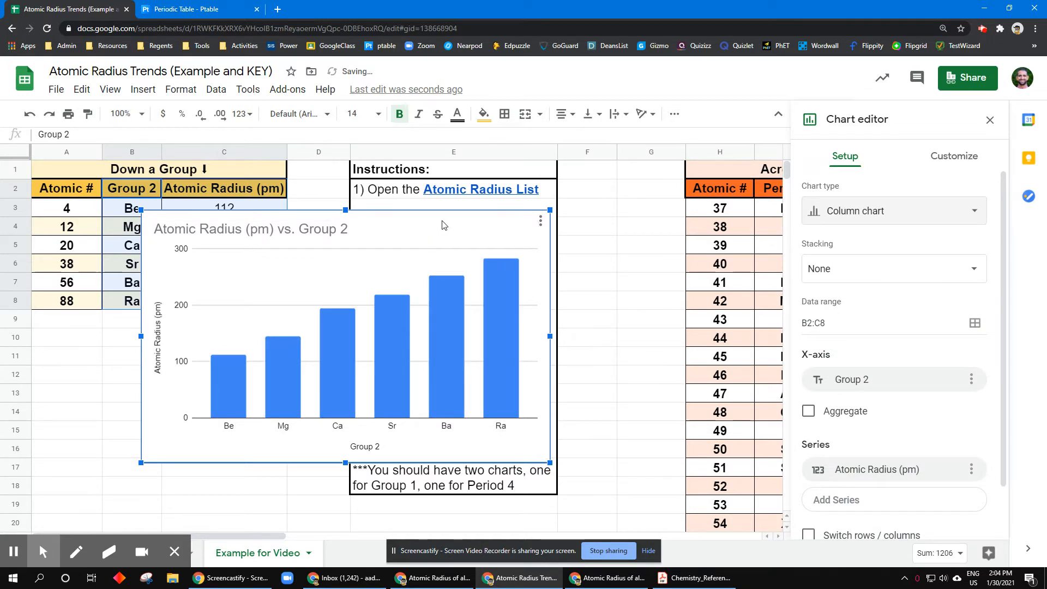
- Change the chart title to "Atomic Radius (pm) vs. Group 2 (Going DOWN)" and move the chart down so the first table rows show
{"action": "double_click", "coordinate": [369, 230]}
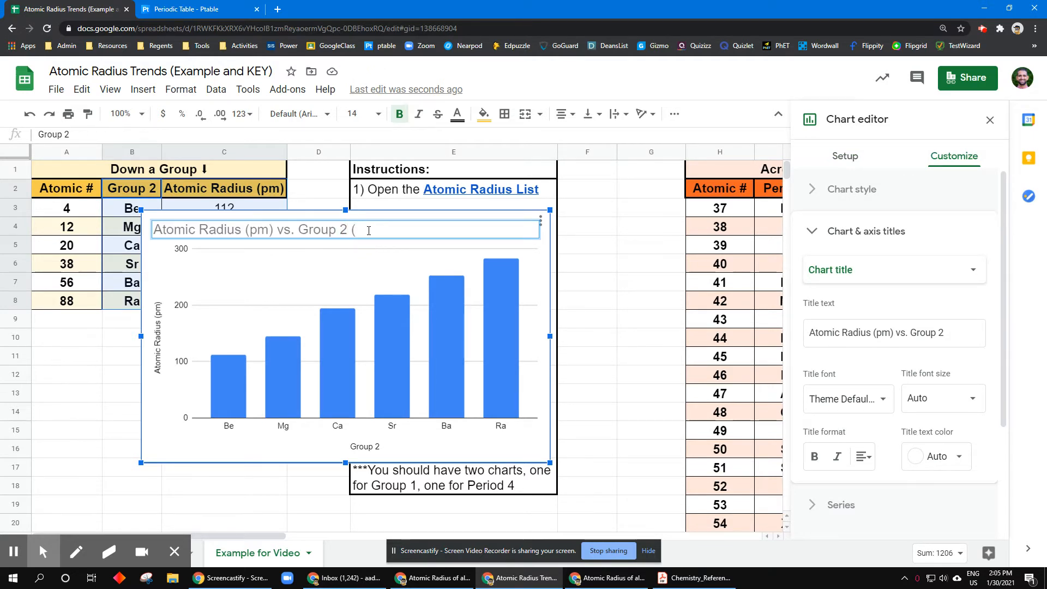
{"action": "type", "text": "(Going DOWN"}
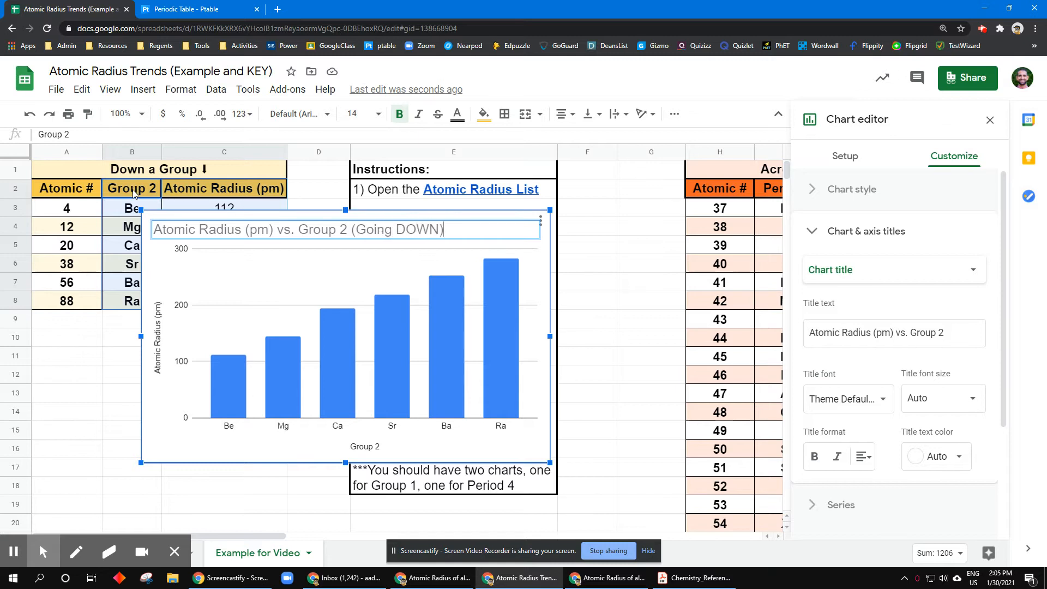
{"action": "left_click", "coordinate": [463, 218]}
{"action": "left_click_drag", "start_coordinate": [463, 221], "coordinate": [380, 263]}
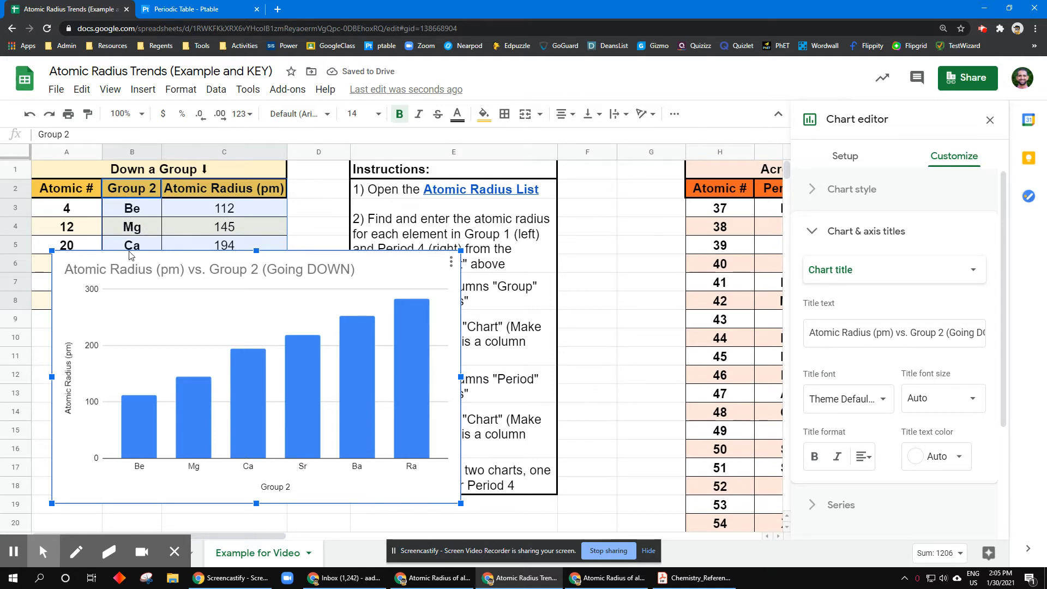
- Examine Group 2 on the Ptable periodic table, and return to the spreadsheet with the chart editor closed
{"action": "left_click", "coordinate": [187, 5]}
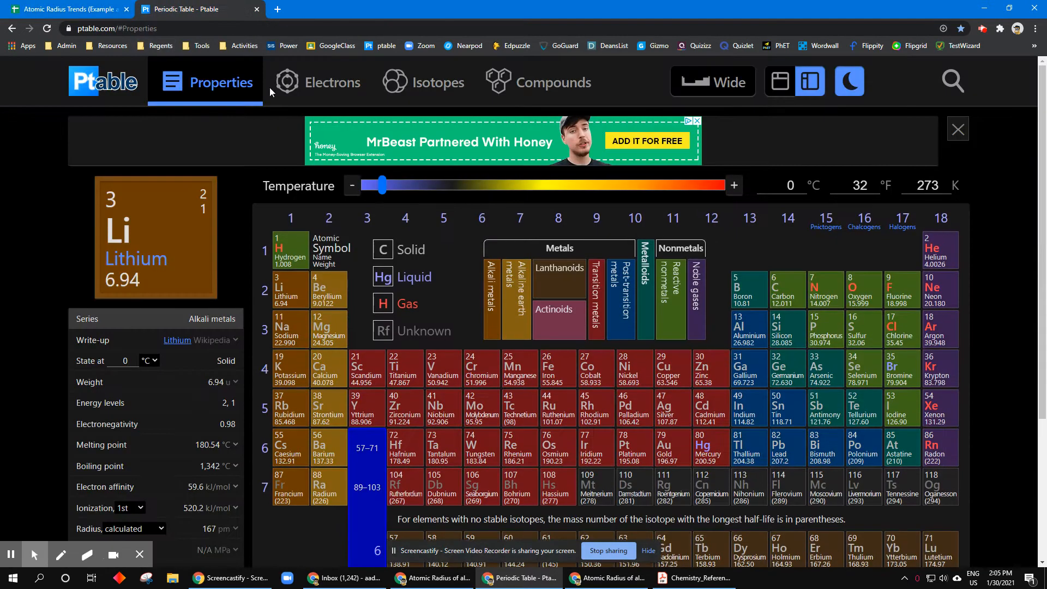
{"action": "left_click", "coordinate": [329, 289]}
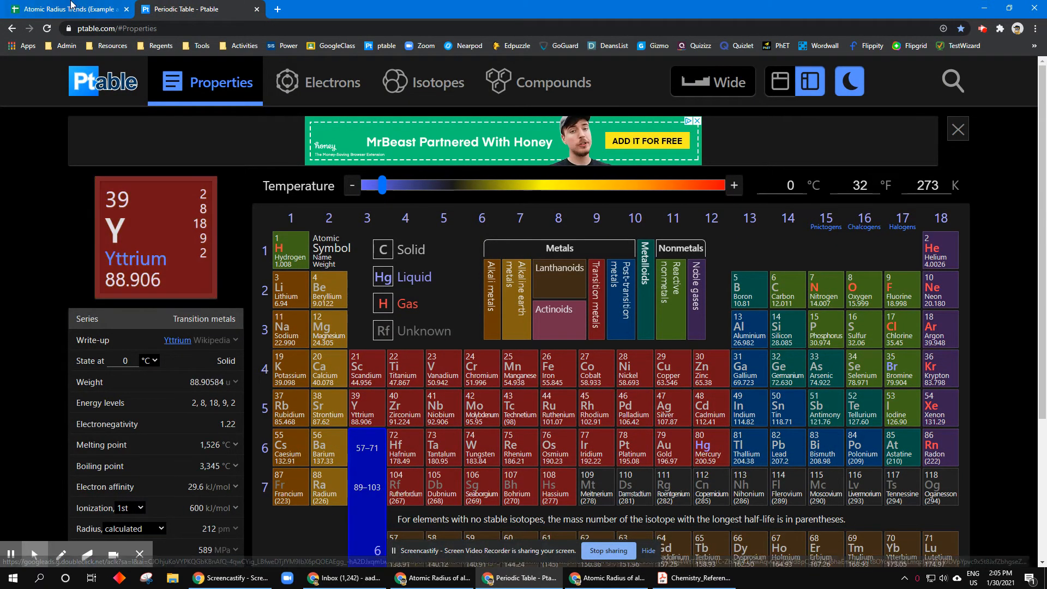
{"action": "key", "text": "ctrl+shift+Tab"}
{"action": "left_click", "coordinate": [989, 119]}
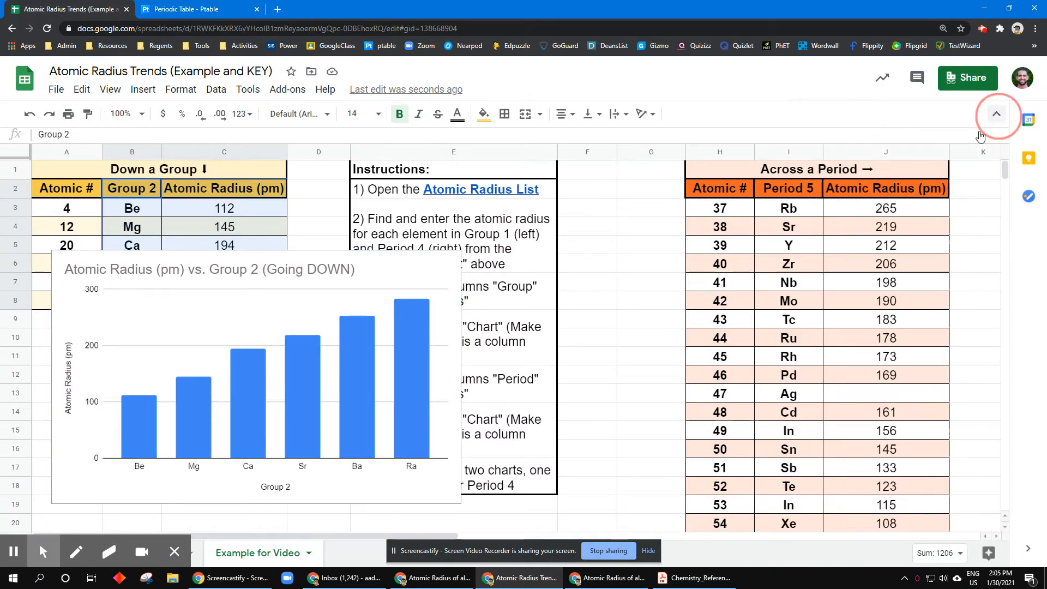
- Examine the Period 5 elements on the Ptable periodic table for the Across a Period table, and return to the spreadsheet
{"action": "left_click", "coordinate": [794, 190]}
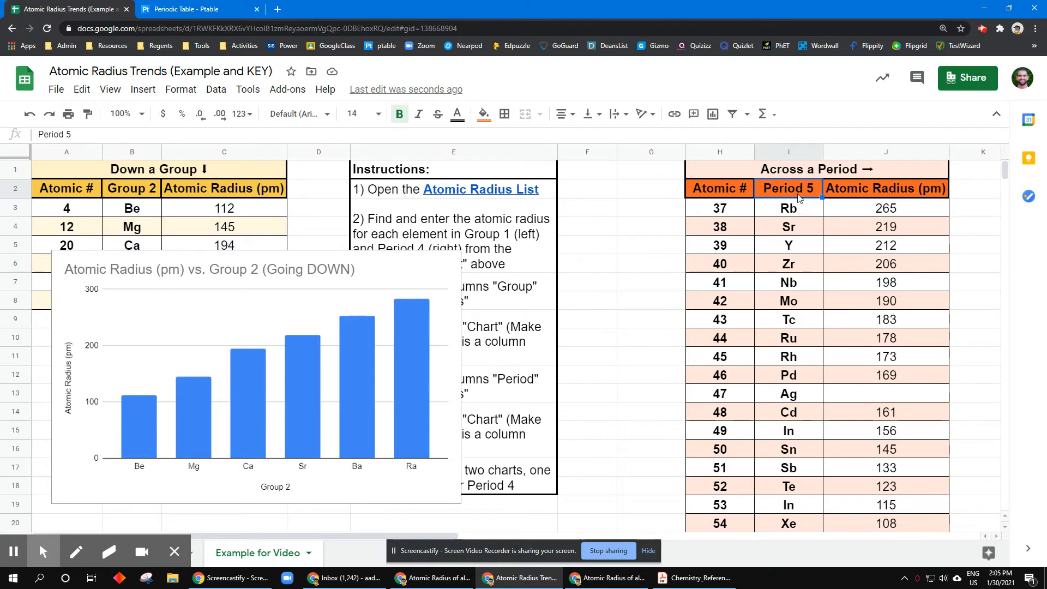
{"action": "left_click", "coordinate": [177, 4]}
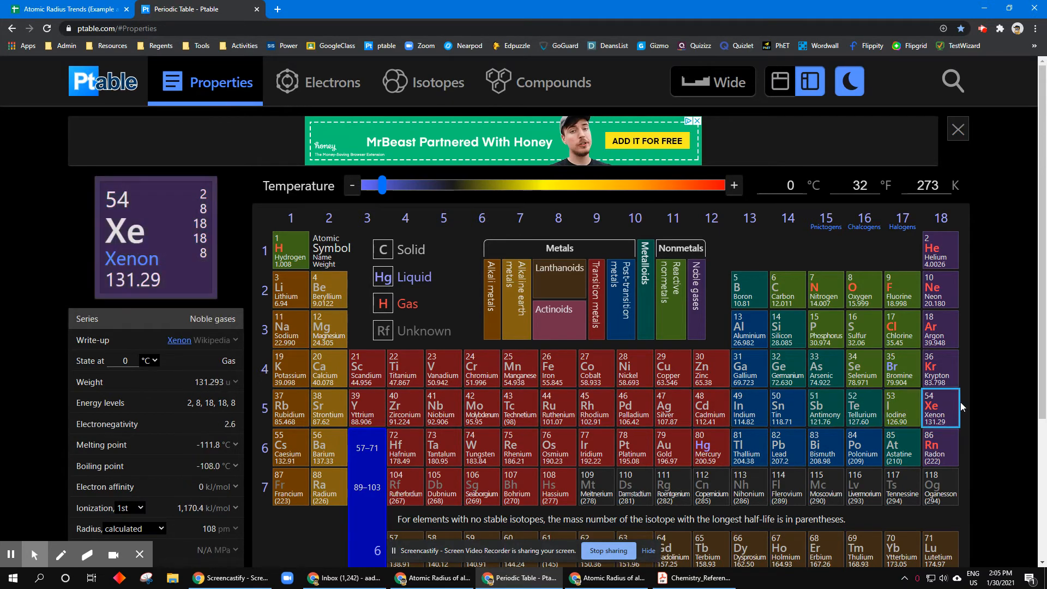
{"action": "key", "text": "ctrl+Tab"}
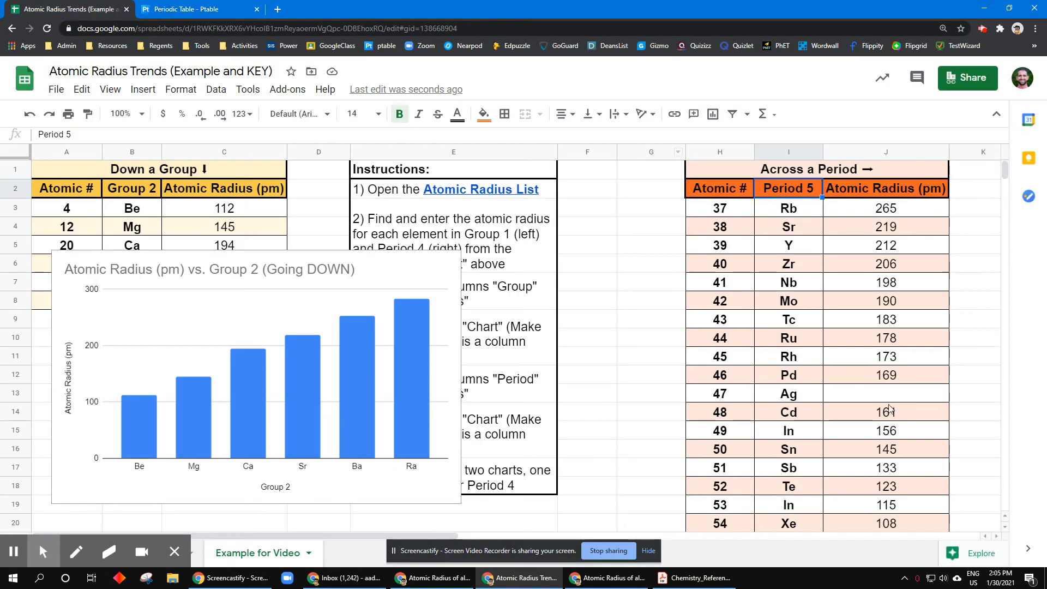
- Locate the empty atomic radius cell for Ag in the Across a Period table and check the element's atomic number
{"action": "scroll", "coordinate": [886, 395], "scroll_direction": "down", "scroll_amount": 1}
{"action": "left_click", "coordinate": [884, 359]}
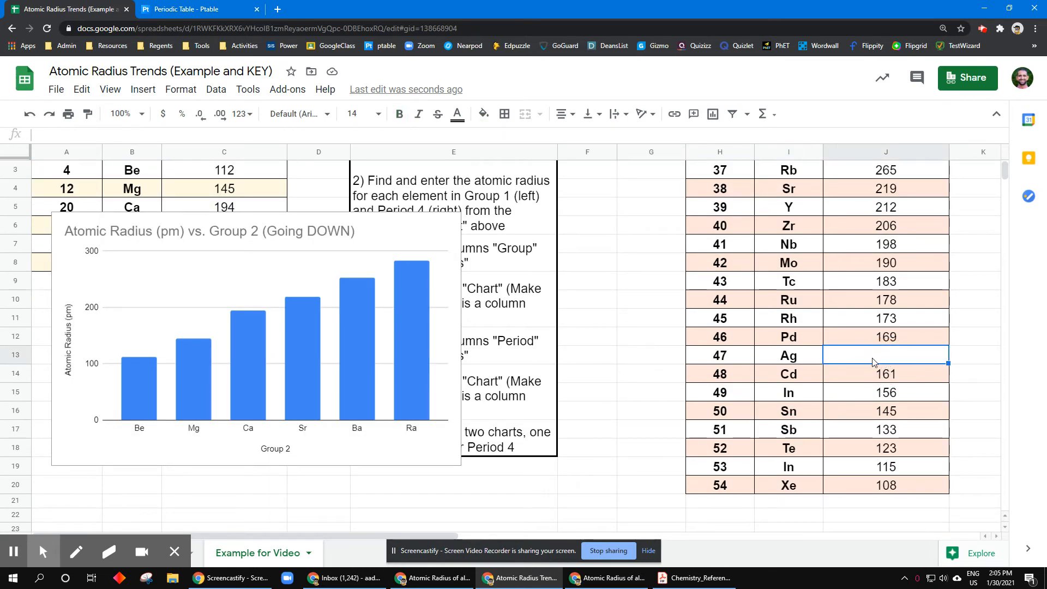
{"action": "scroll", "coordinate": [878, 363], "scroll_direction": "right", "scroll_amount": 2}
{"action": "scroll", "coordinate": [834, 355], "scroll_direction": "up", "scroll_amount": 1}
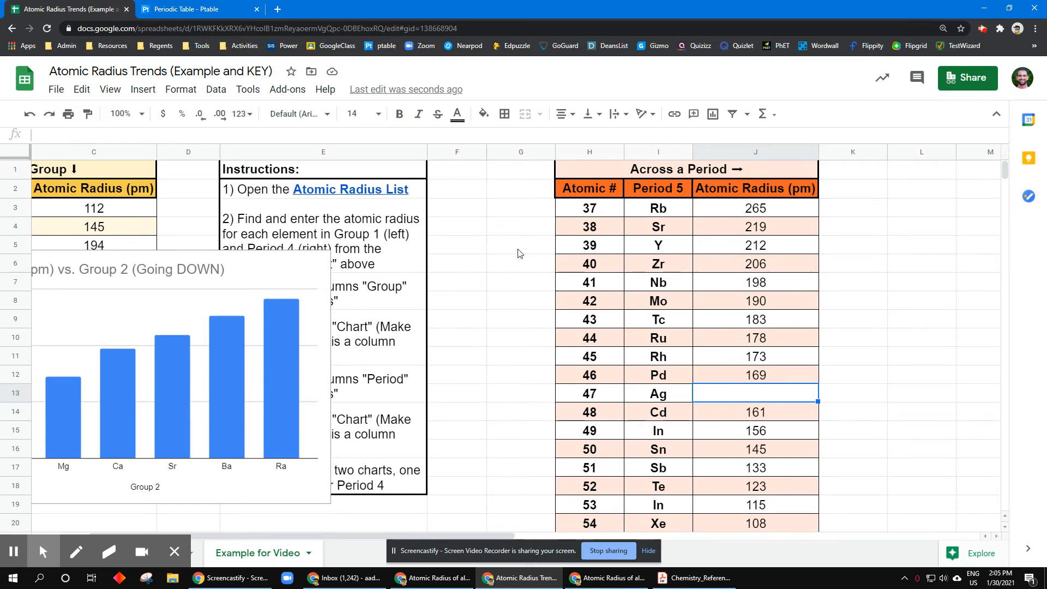
{"action": "left_click", "coordinate": [607, 581]}
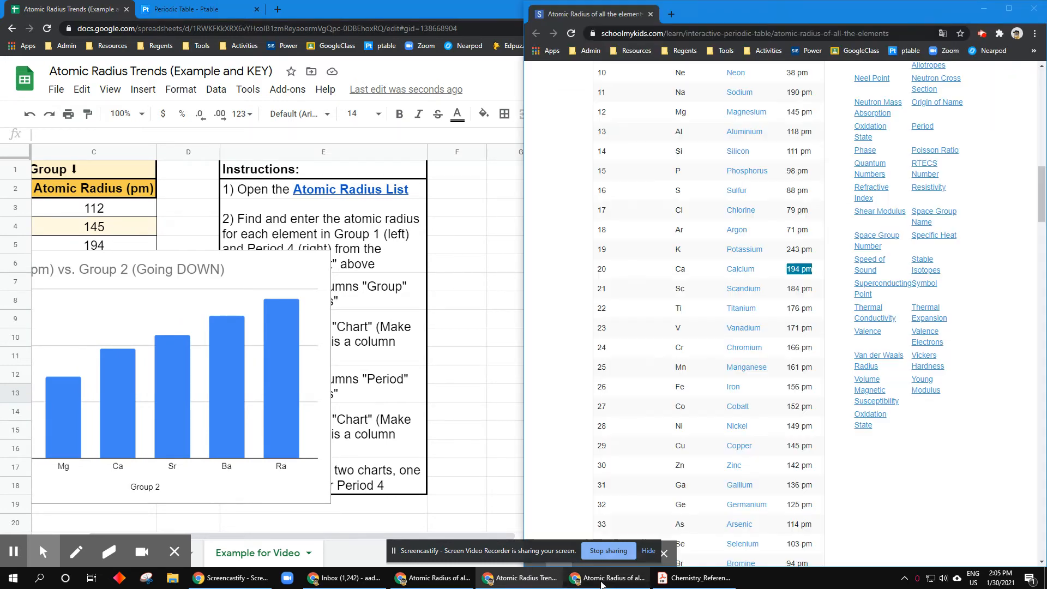
{"action": "left_click", "coordinate": [505, 429]}
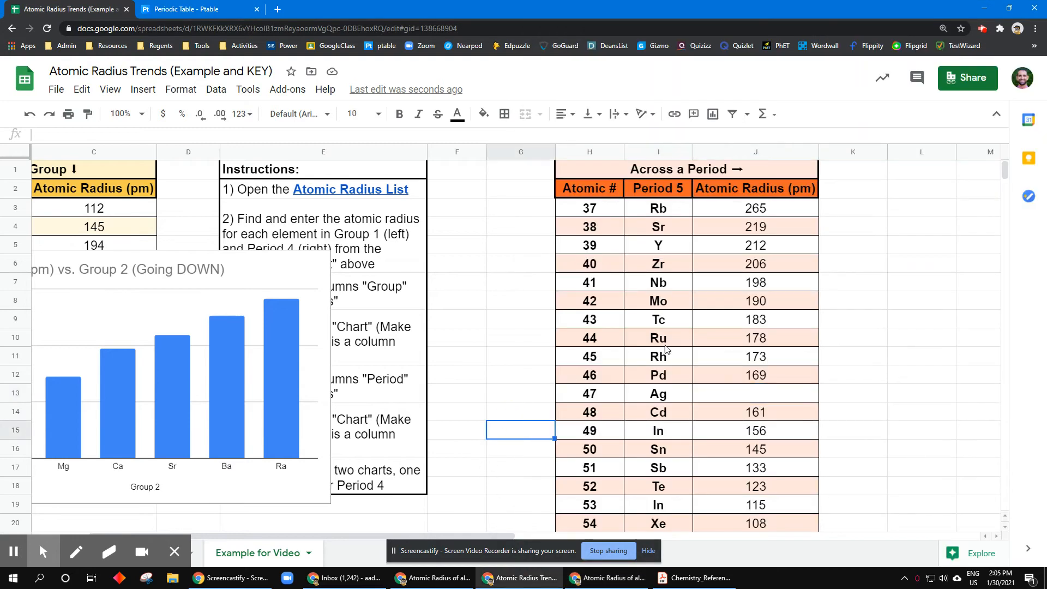
{"action": "left_click", "coordinate": [657, 401]}
{"action": "left_click", "coordinate": [611, 399]}
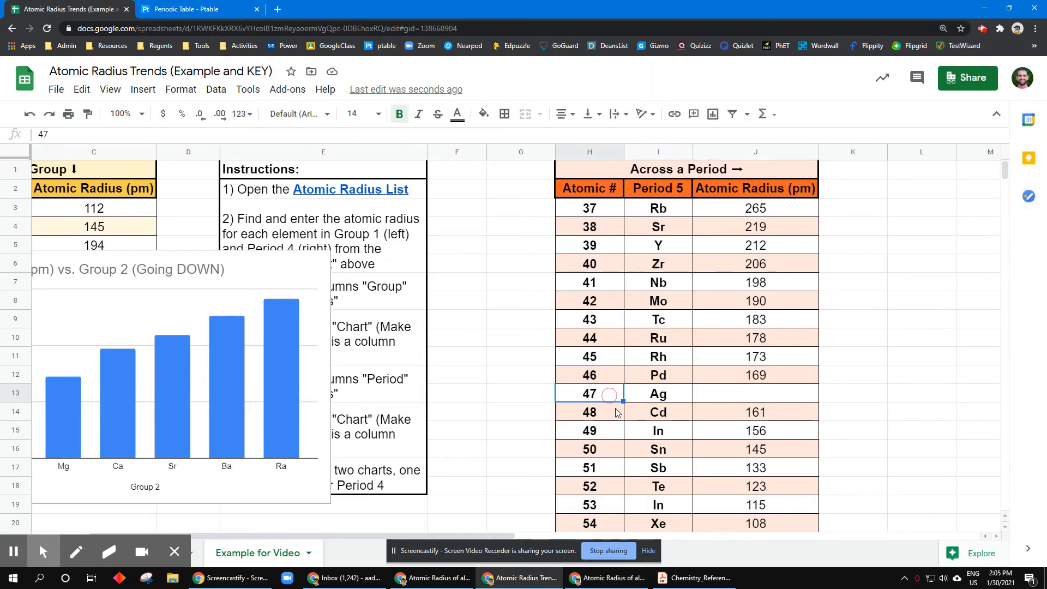
- Look up the atomic radius of silver, element 47, in the atomic radius list on schoolmykids.com
{"action": "left_click", "coordinate": [613, 579]}
{"action": "scroll", "coordinate": [669, 378], "scroll_direction": "down", "scroll_amount": 3}
{"action": "scroll", "coordinate": [669, 378], "scroll_direction": "down", "scroll_amount": 5}
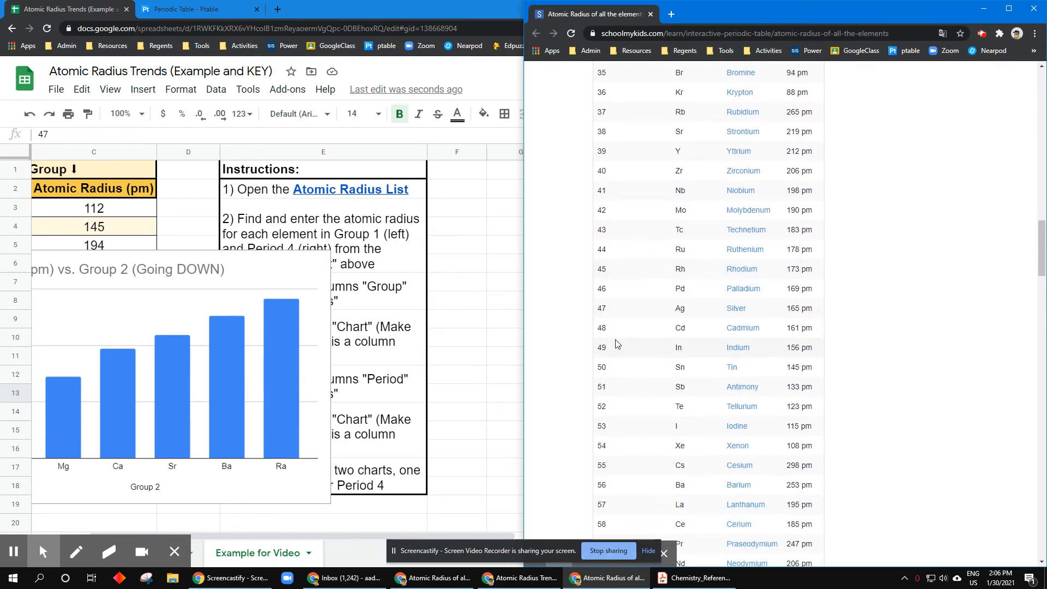
{"action": "key", "text": "alt+f"}
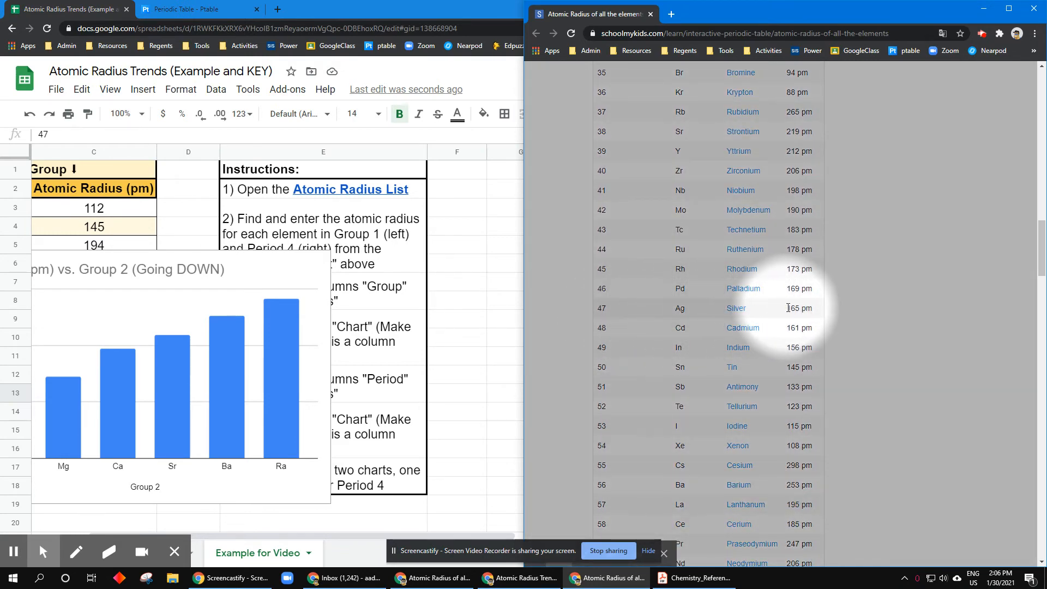
{"action": "left_click_drag", "start_coordinate": [786, 307], "coordinate": [815, 308]}
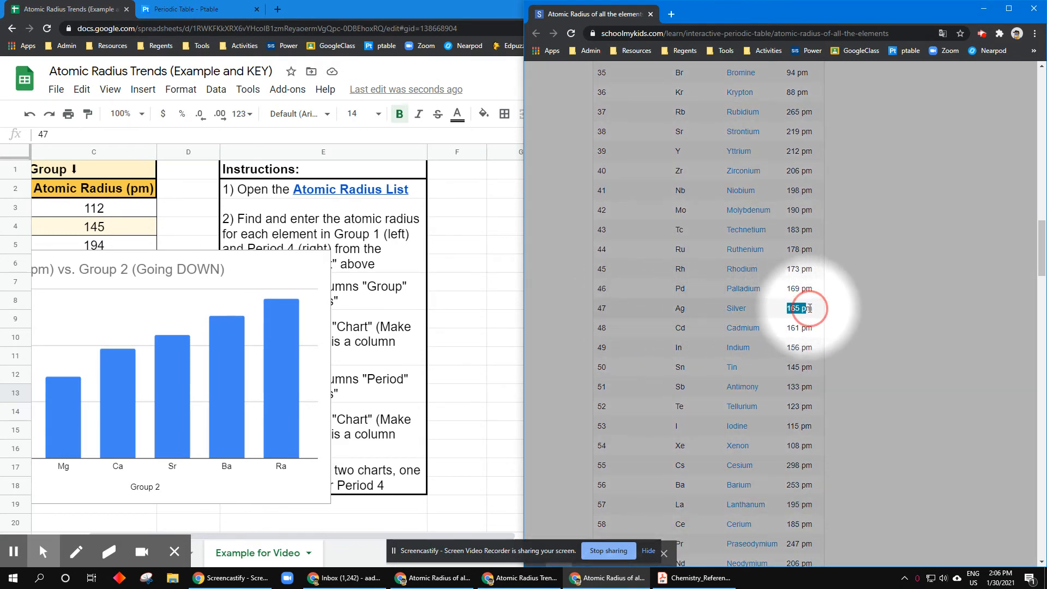
- Enter 165 as the atomic radius of Ag in the Across a Period table
{"action": "left_click", "coordinate": [502, 325]}
{"action": "left_click", "coordinate": [749, 401]}
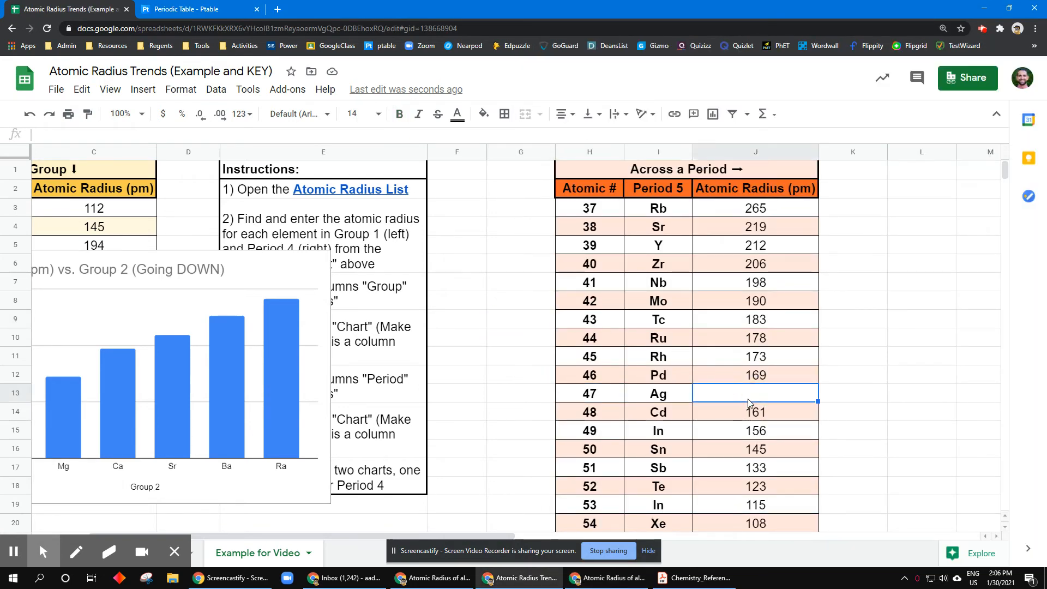
{"action": "type", "text": "165"}
{"action": "scroll", "coordinate": [729, 225], "scroll_direction": "down", "scroll_amount": 1}
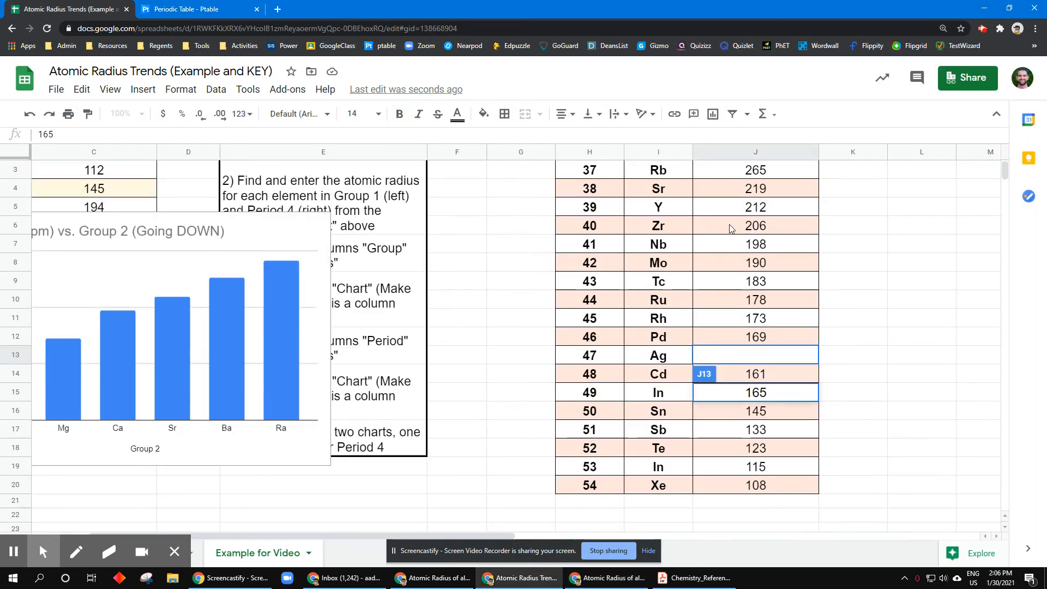
{"action": "scroll", "coordinate": [729, 224], "scroll_direction": "up", "scroll_amount": 1}
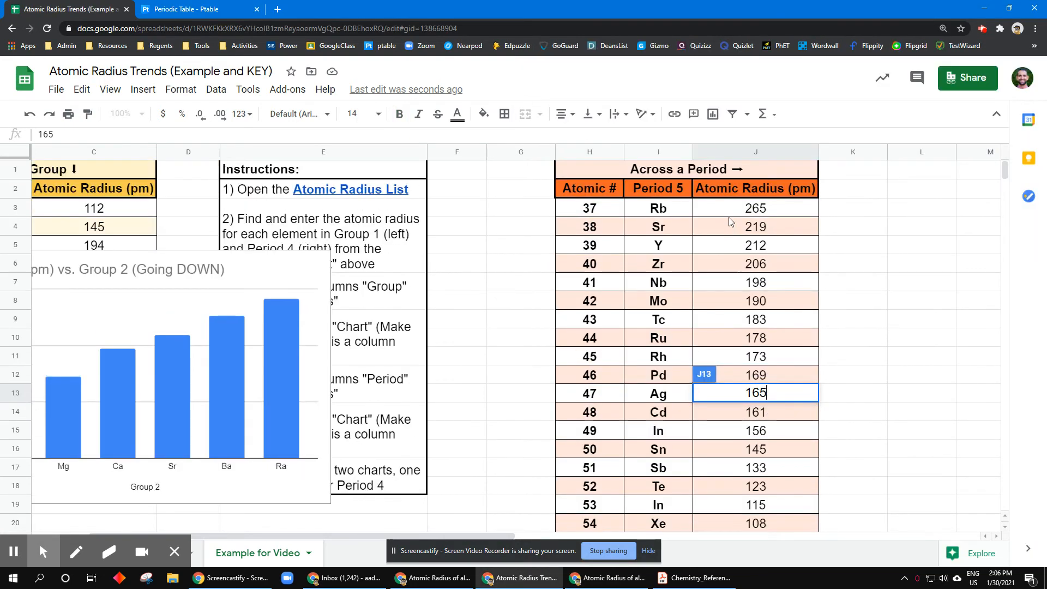
- Insert a column chart from the Period 5 and Atomic Radius data in I2:J20, and move it level with the Group 2 chart
{"action": "left_click", "coordinate": [665, 187]}
{"action": "left_click", "coordinate": [659, 189]}
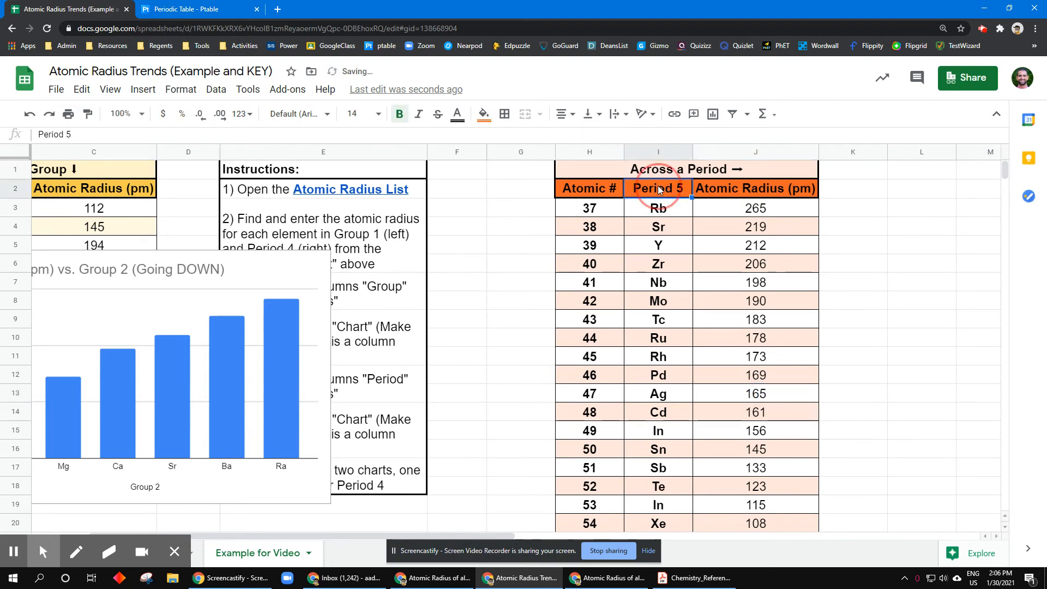
{"action": "left_click_drag", "start_coordinate": [659, 189], "coordinate": [734, 427]}
{"action": "scroll", "coordinate": [729, 404], "scroll_direction": "down", "scroll_amount": 3}
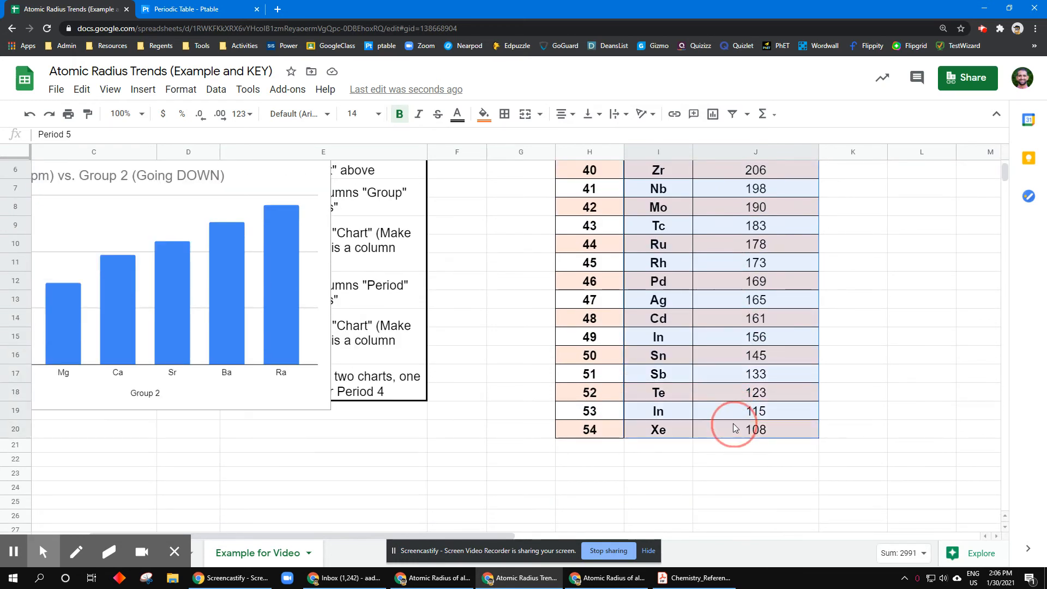
{"action": "scroll", "coordinate": [734, 428], "scroll_direction": "up", "scroll_amount": 3}
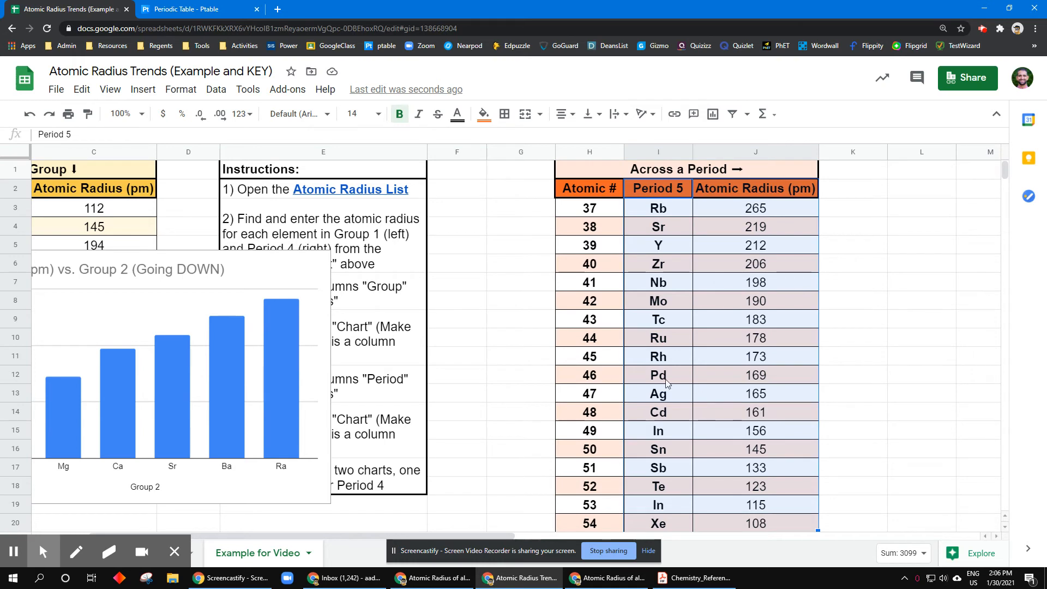
{"action": "left_click", "coordinate": [143, 90]}
{"action": "left_click", "coordinate": [164, 280]}
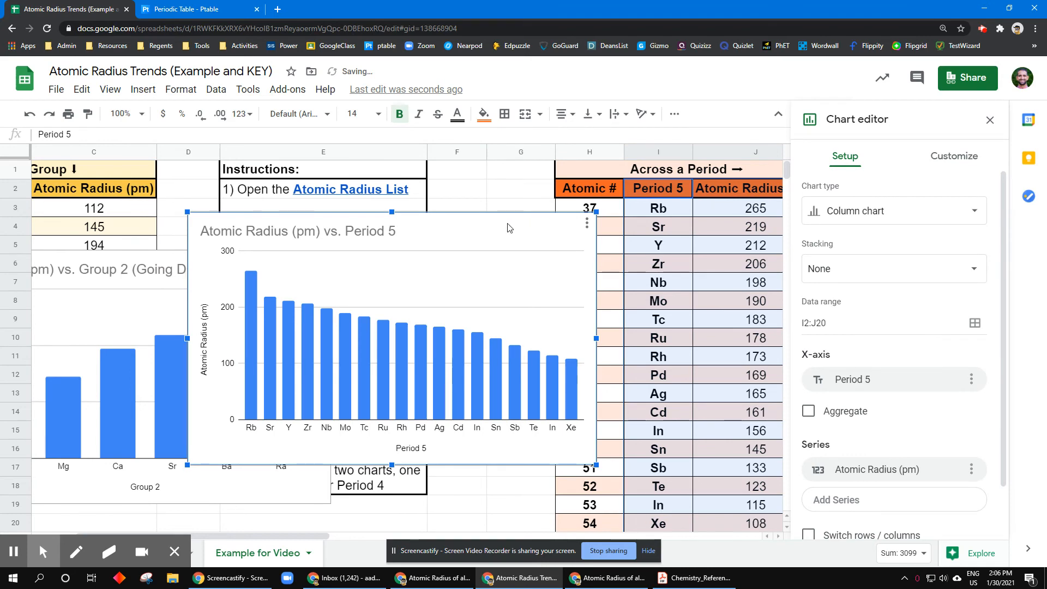
{"action": "left_click_drag", "start_coordinate": [497, 226], "coordinate": [738, 260]}
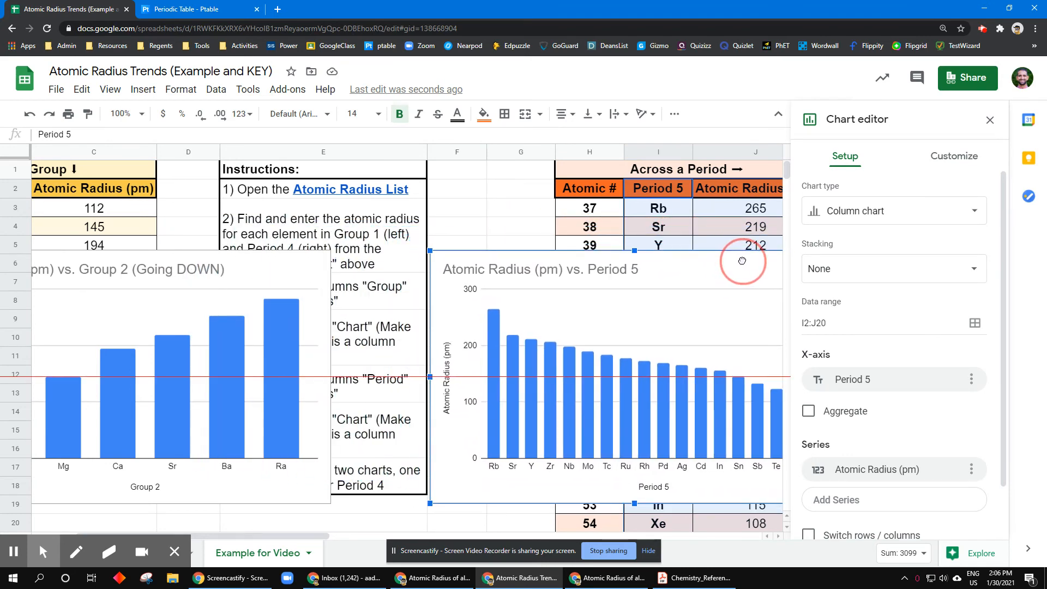
- Change the new chart's title to "Atomic Radius (pm) vs. Period 5 (Going ACROSS)", nudge the chart away from the instructions, and close the chart editor
{"action": "left_click", "coordinate": [646, 271]}
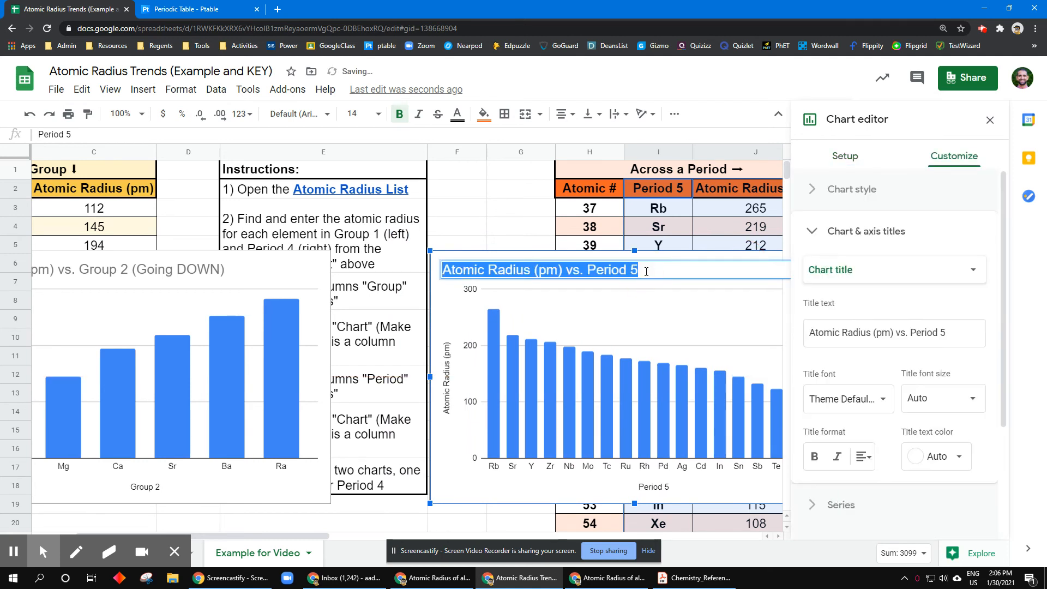
{"action": "left_click", "coordinate": [645, 271]}
{"action": "type", "text": "("}
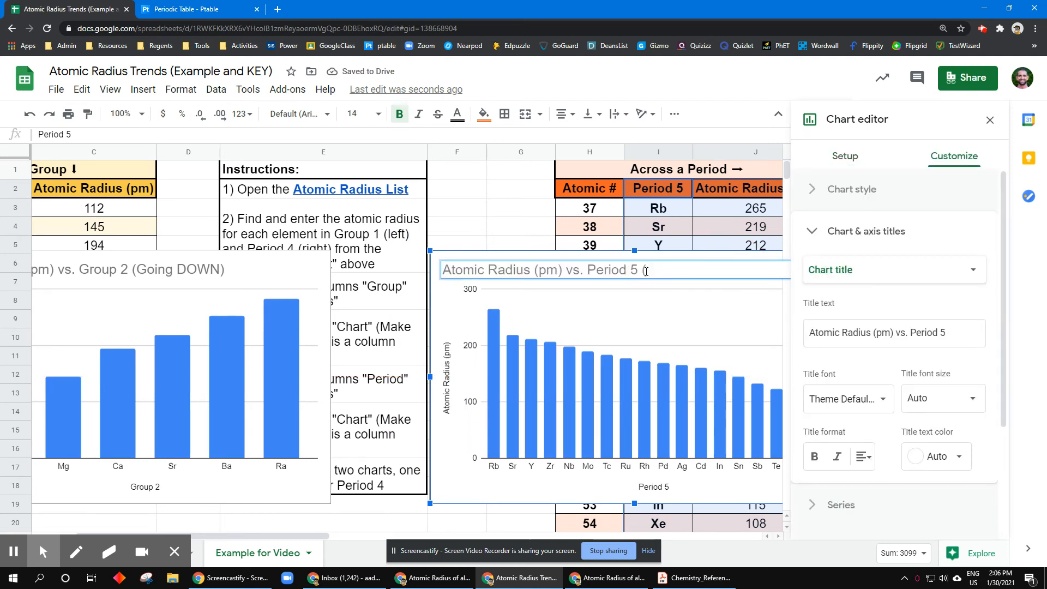
{"action": "type", "text": "Going AC"}
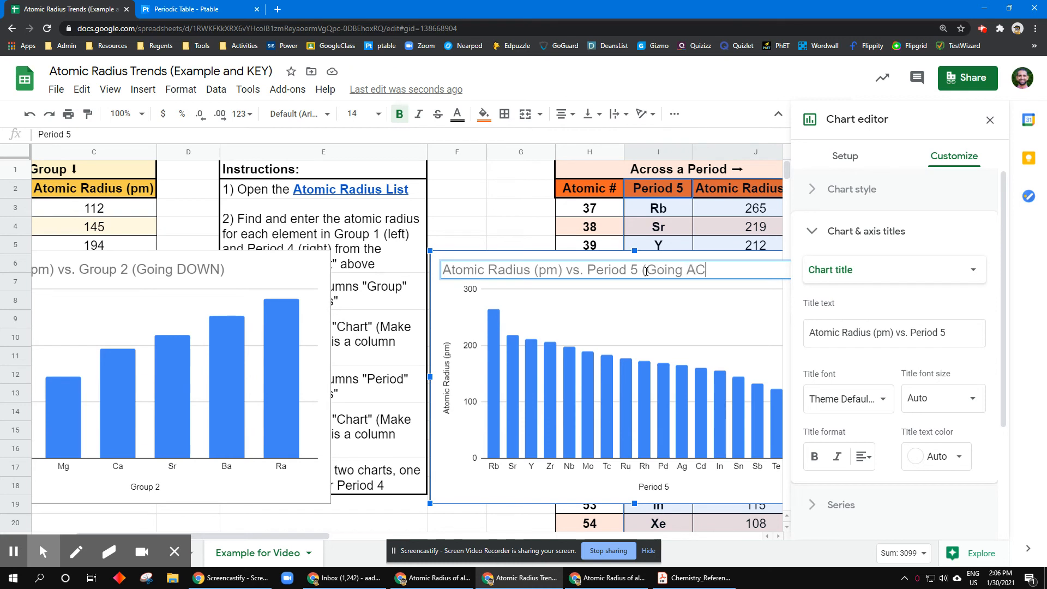
{"action": "type", "text": "ROSS)"}
{"action": "left_click", "coordinate": [545, 257]}
{"action": "left_click_drag", "start_coordinate": [545, 257], "coordinate": [556, 260]}
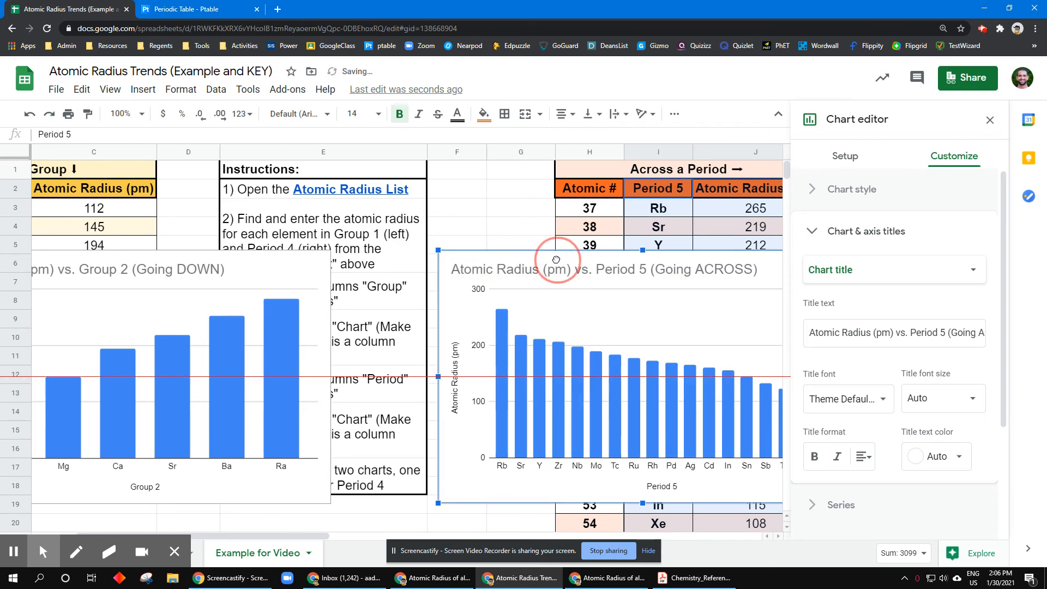
{"action": "left_click", "coordinate": [989, 120]}
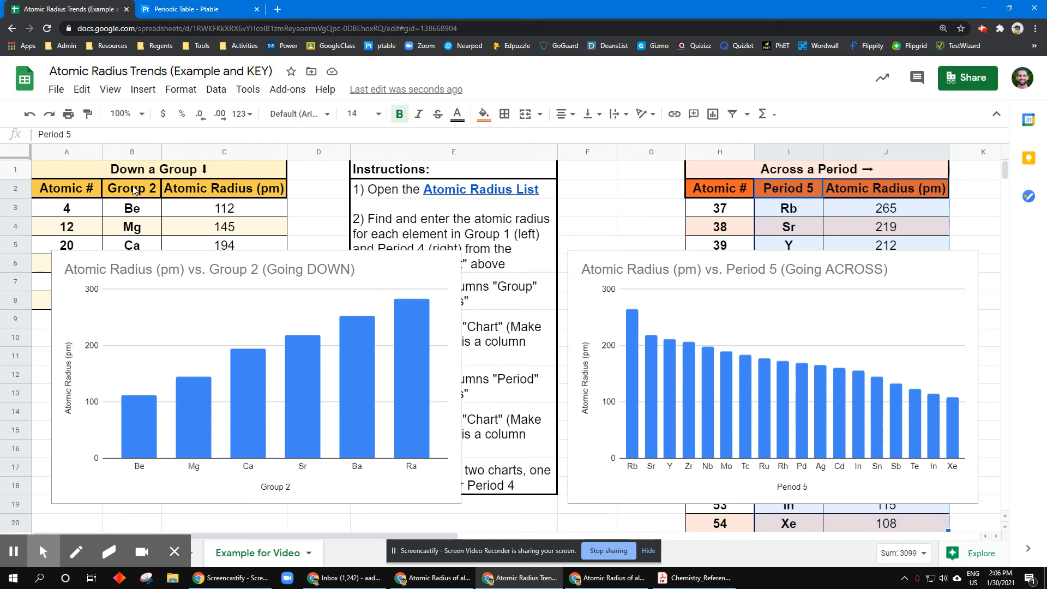
- Compare the finished Group 2 and Period 5 atomic radius charts side by side
{"action": "left_click", "coordinate": [385, 262]}
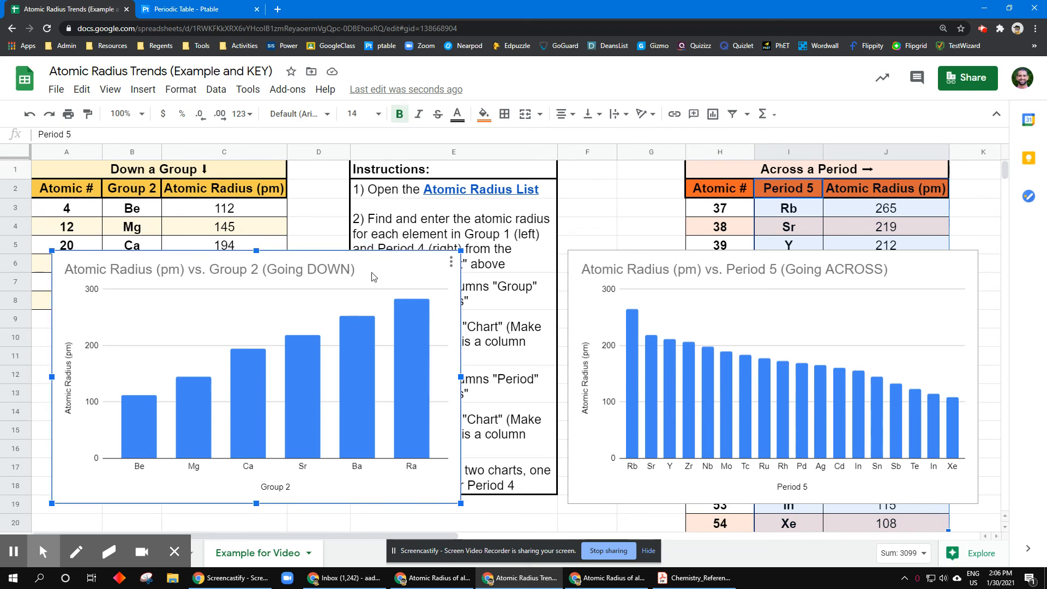
{"action": "key", "text": "alt+f"}
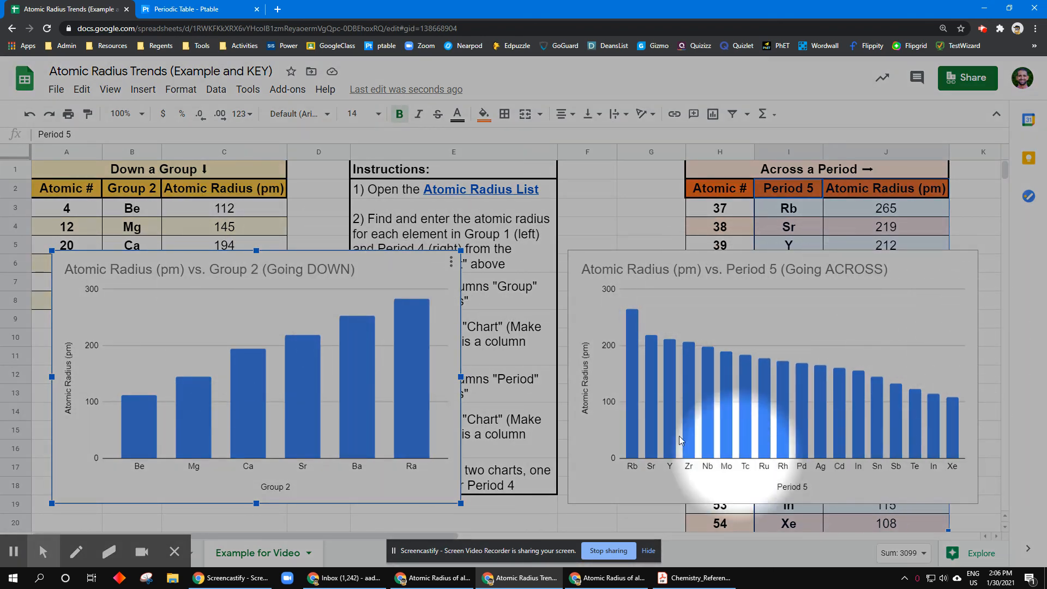
{"action": "key", "text": "alt+f"}
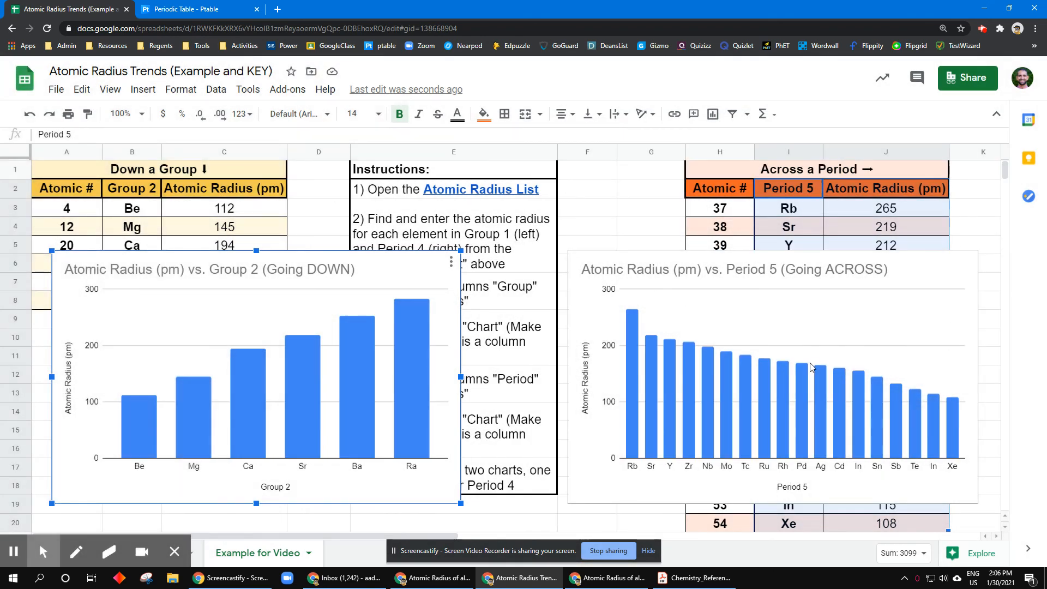
{"action": "left_click", "coordinate": [872, 256]}
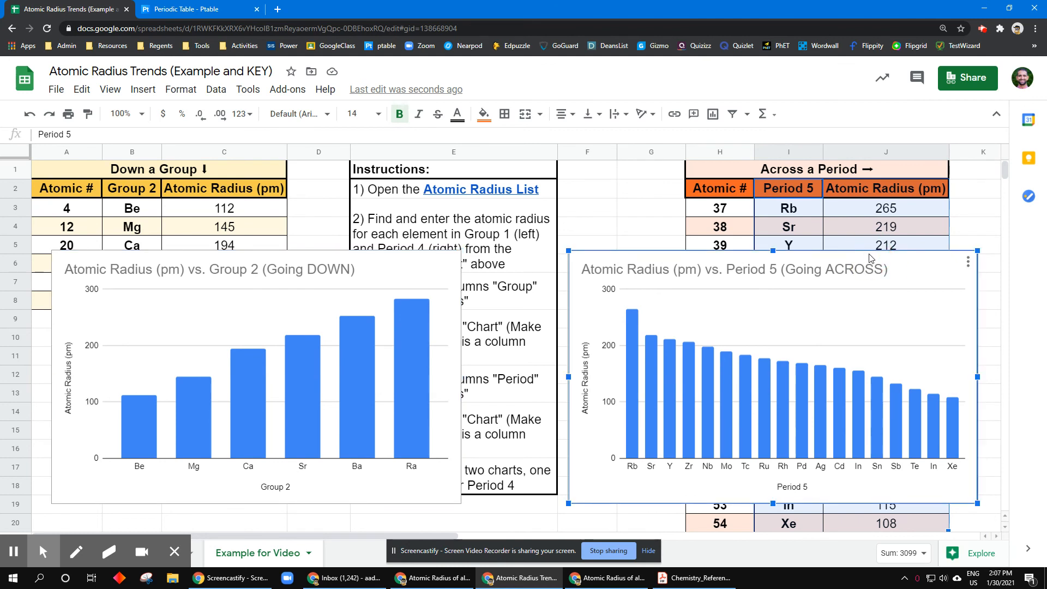